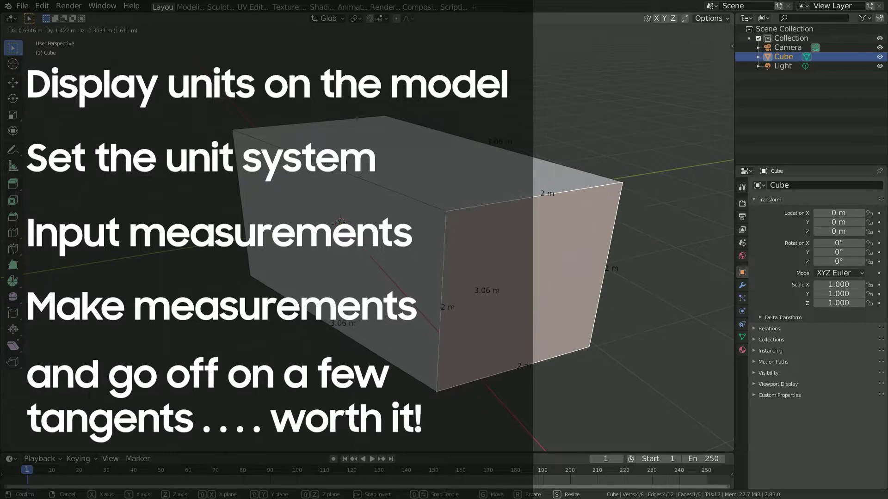
Confirm the front-face move so the box stretches to 2 m by 3.06 m edges.
key(Return)
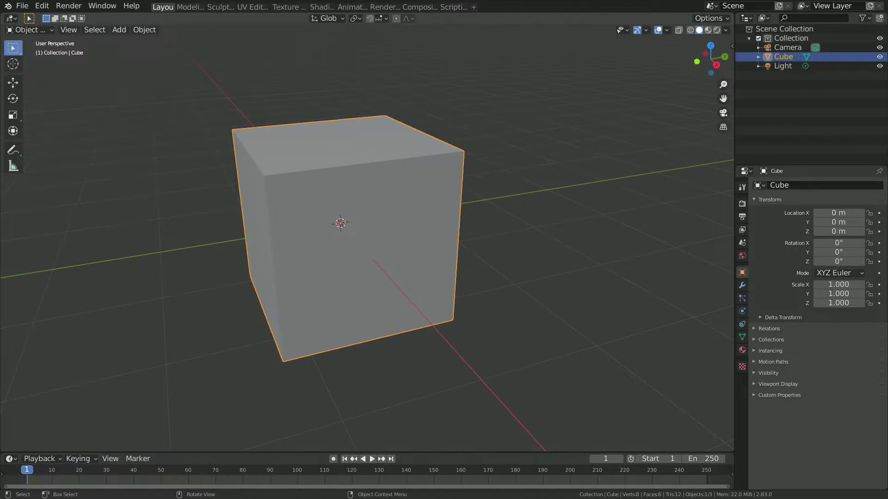
Put the cube in Edit Mode with the Edge Length overlay on, then grab its front face.
key(alt+a)
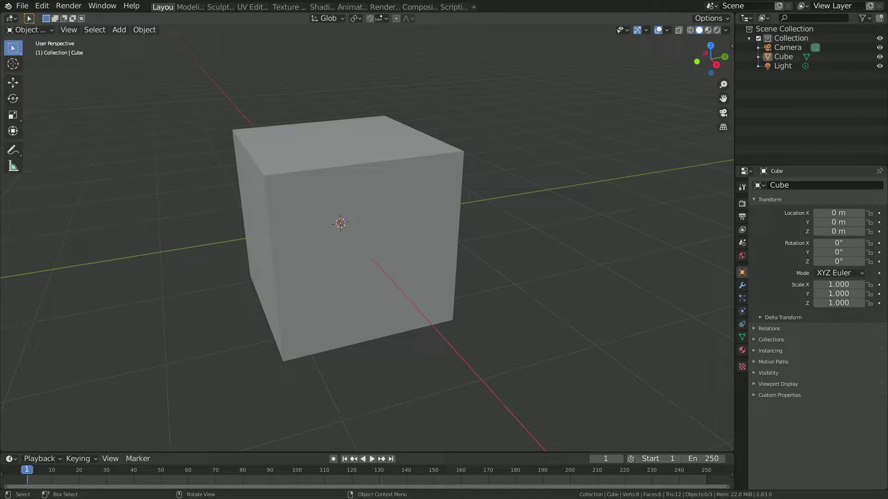
click(351, 259)
key(Tab)
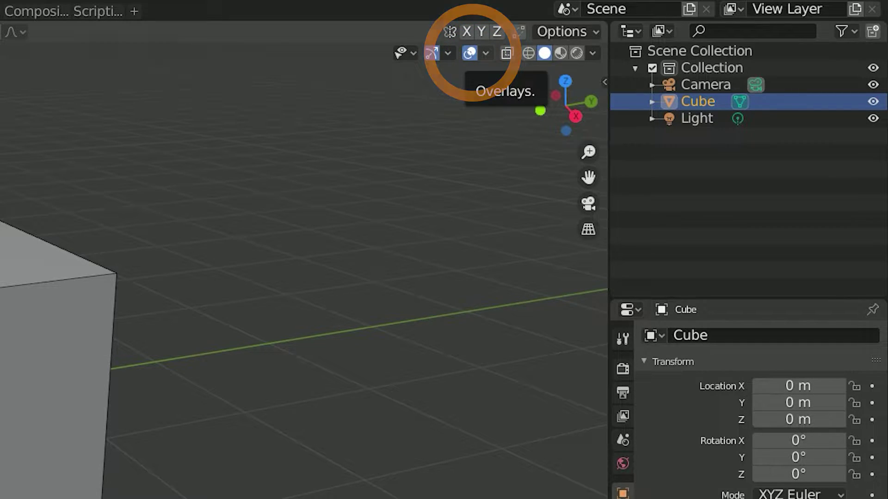
click(485, 53)
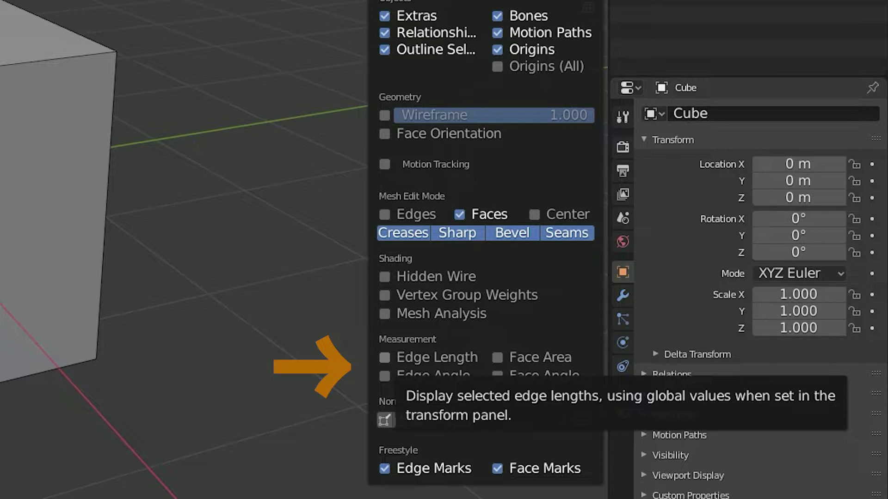
click(435, 357)
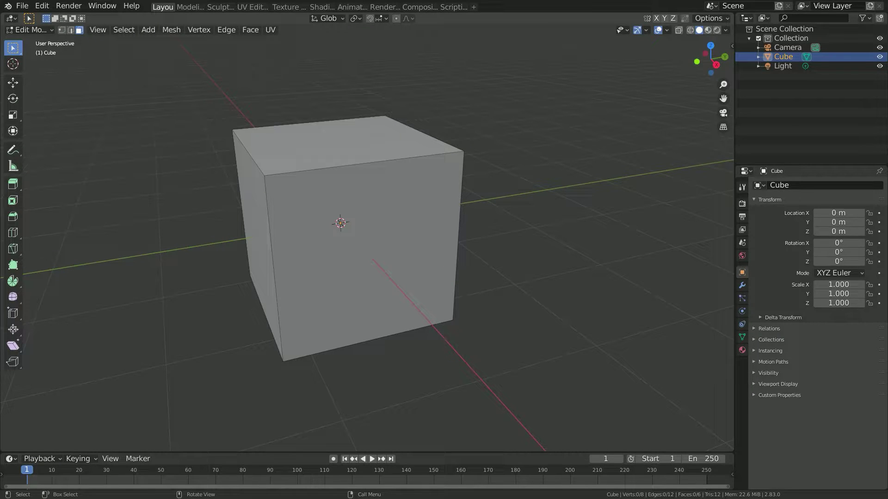
click(363, 263)
key(g)
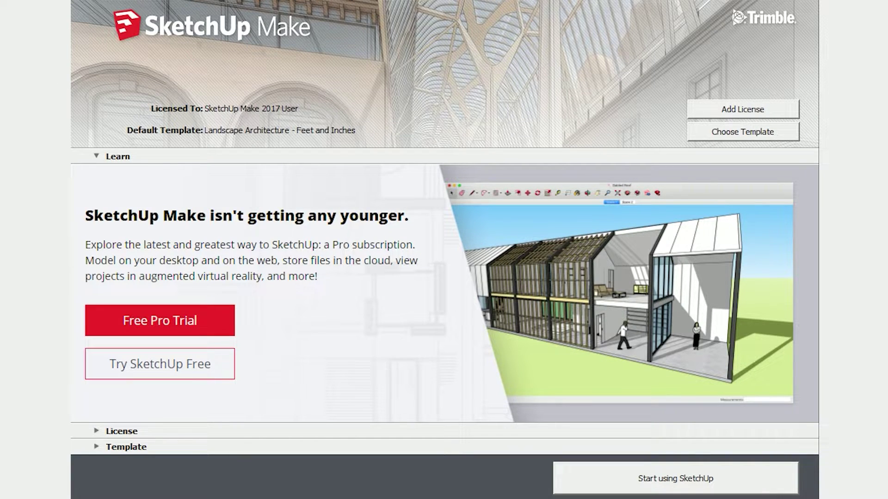
Show SketchUp's starting templates and scroll down through the list.
click(742, 132)
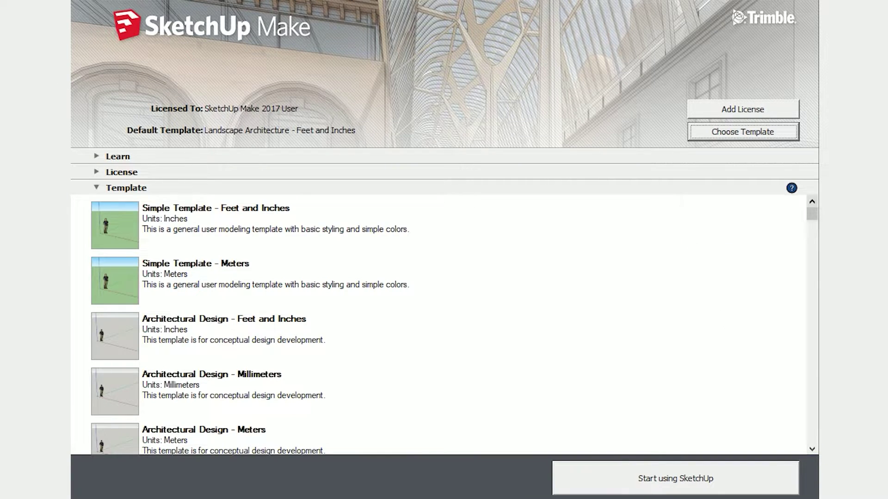
scroll(449, 324, down, 1)
scroll(448, 323, down, 1)
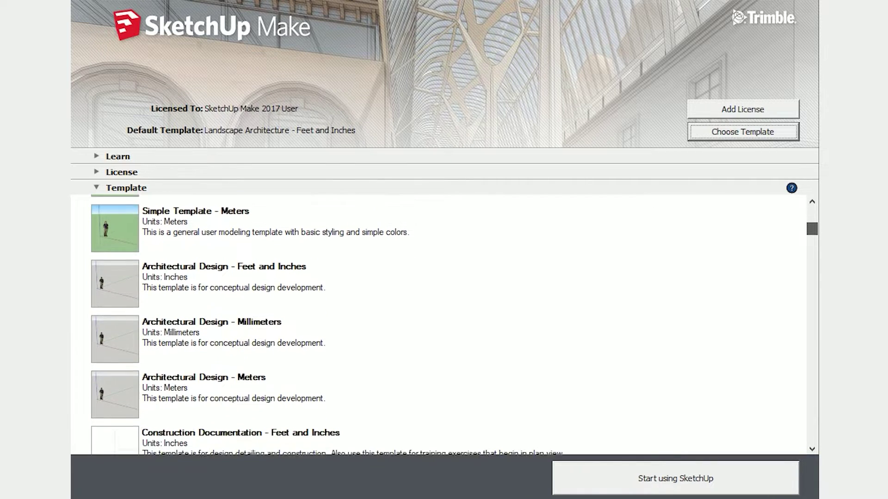
scroll(449, 323, down, 2)
scroll(449, 323, down, 1)
scroll(449, 324, down, 2)
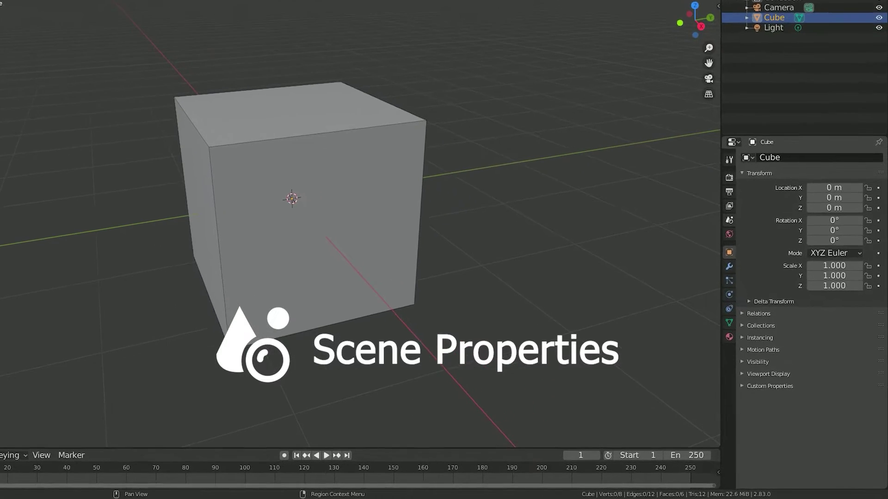
Open the scene's Units settings, looking at the unit system choices but keeping Metric.
click(697, 163)
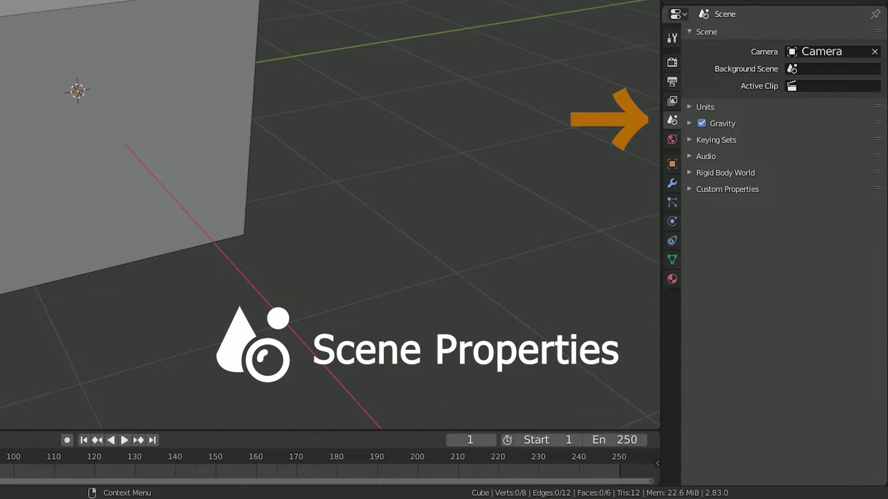
click(705, 106)
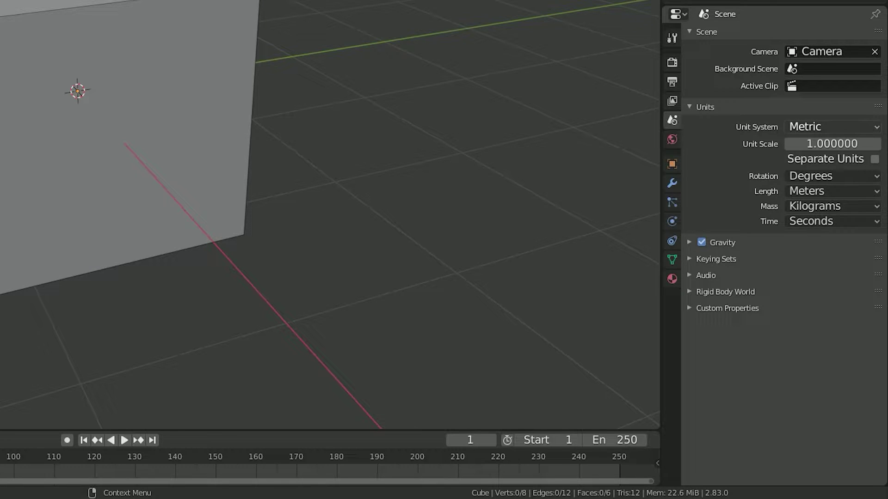
click(832, 127)
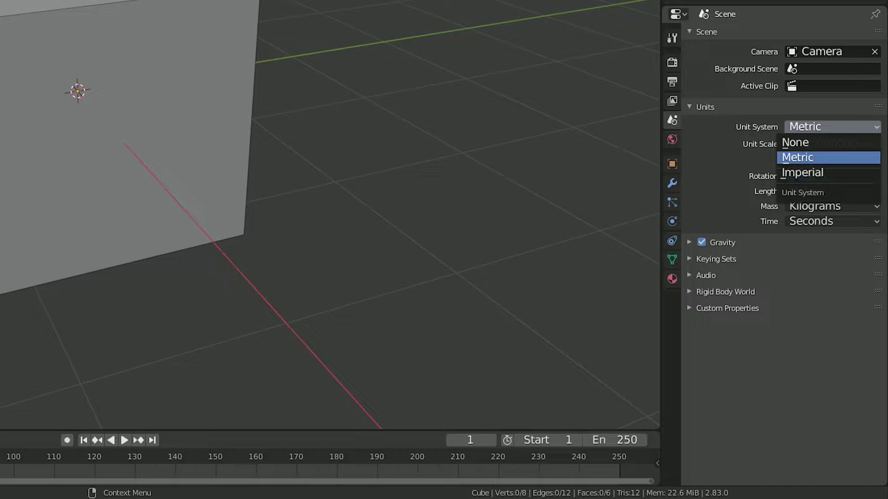
key(Escape)
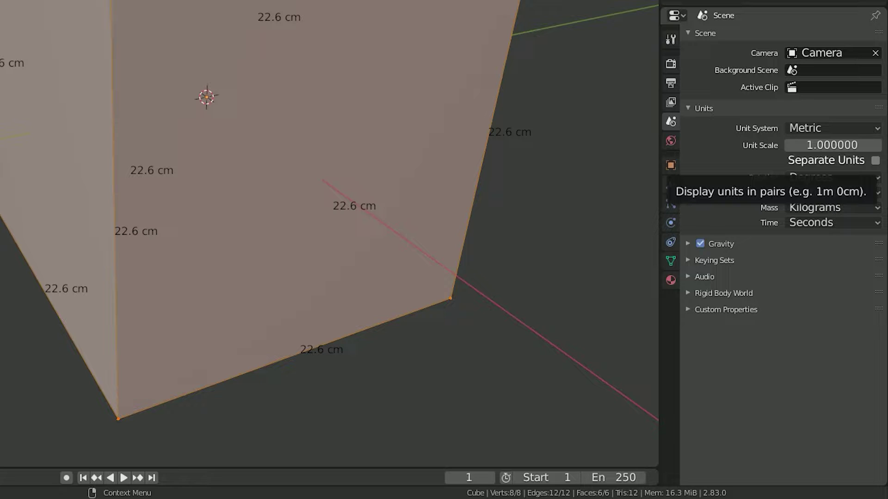
Toggle Separate Units repeatedly, ending with lengths split into feet and inches.
click(875, 160)
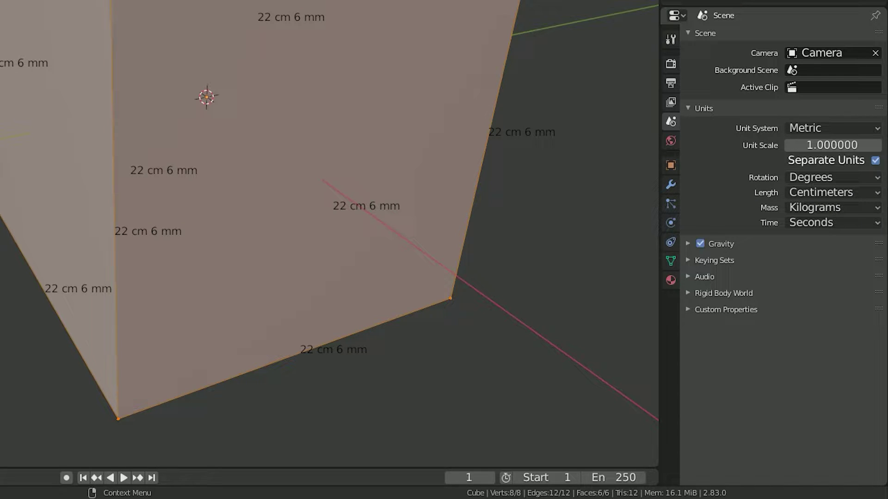
click(875, 160)
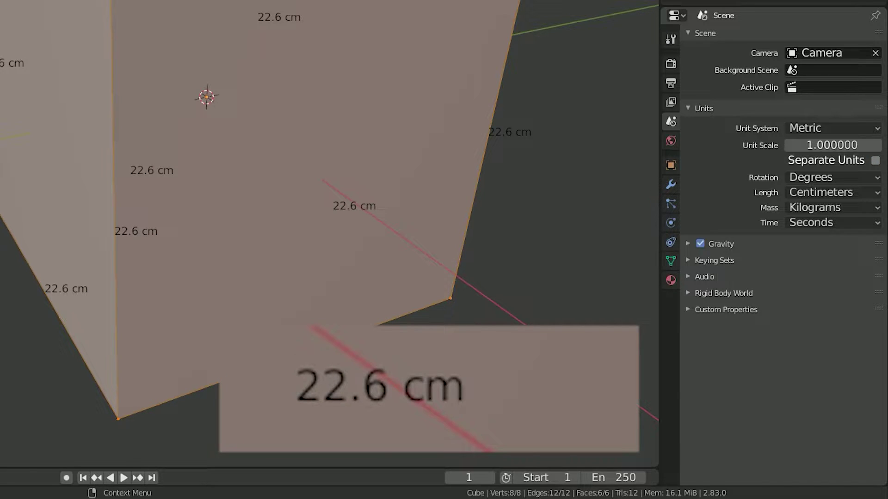
click(875, 160)
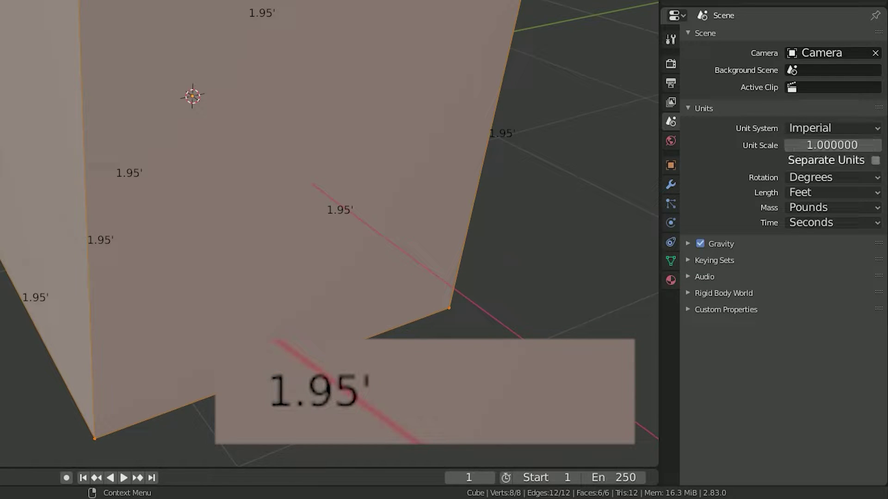
click(875, 161)
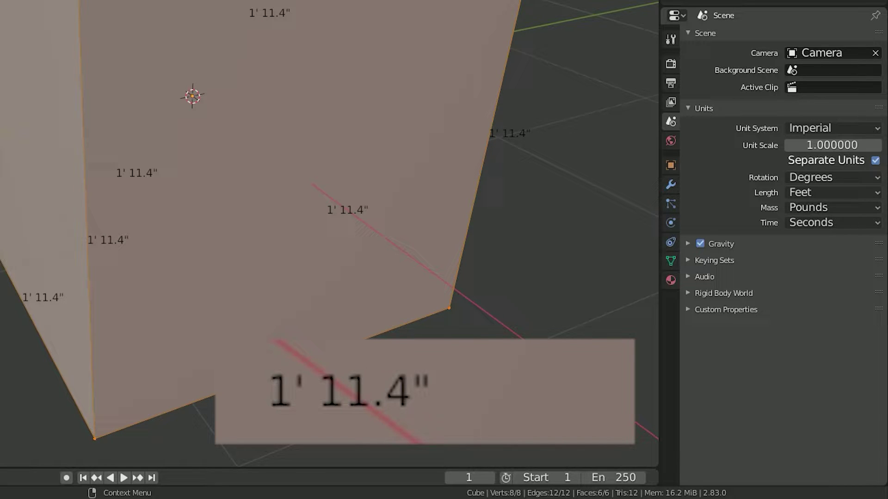
key(ctrl+z)
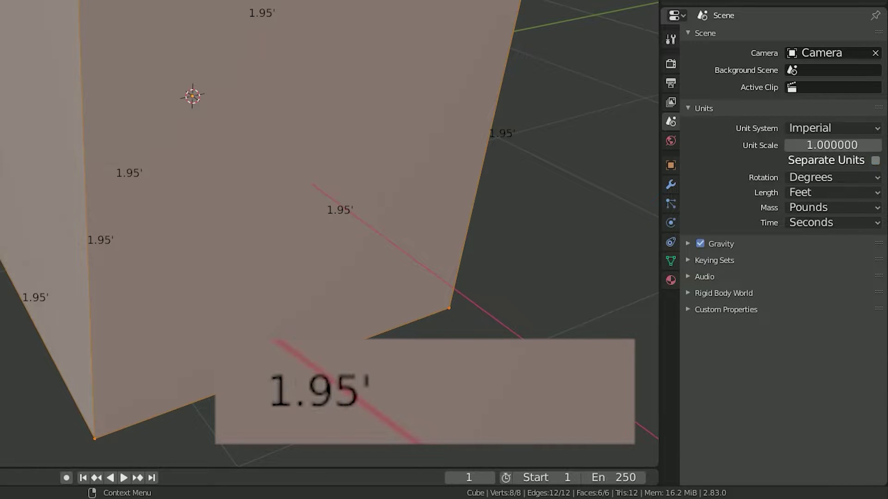
key(ctrl+shift+z)
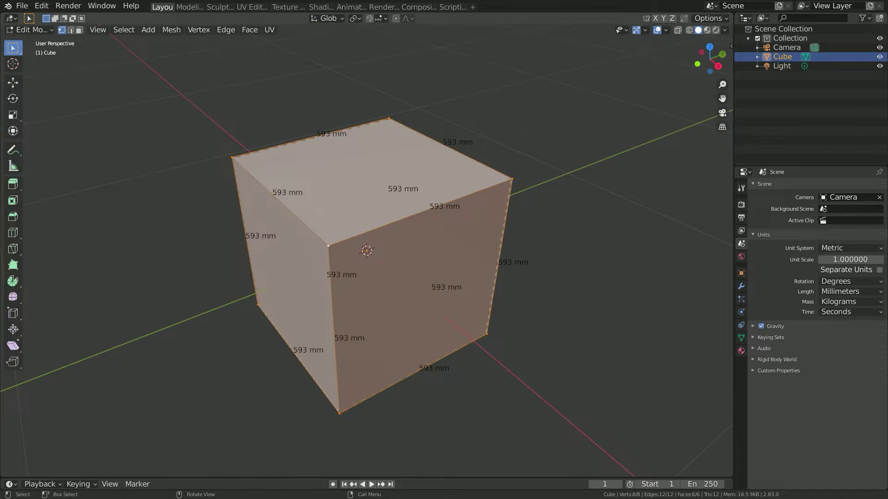
Scale the cube down repeatedly, from 184 mm edges to about 4.9 mm.
key(s)
click(476, 297)
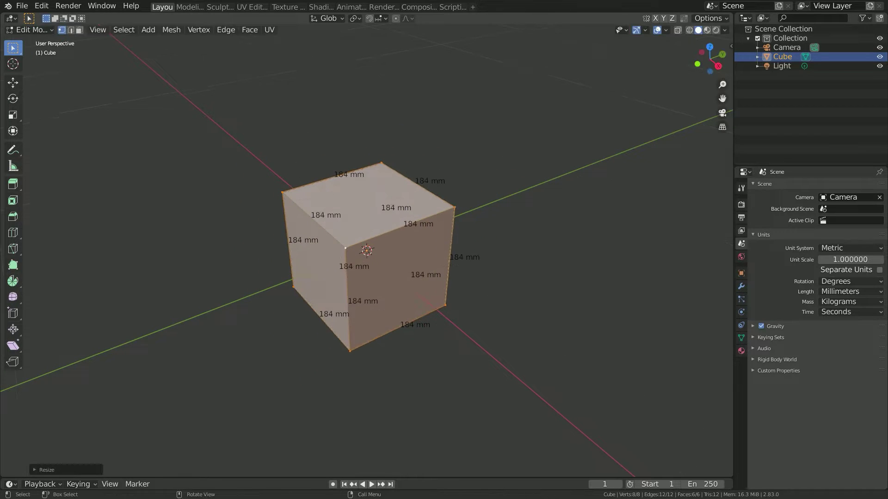
key(s)
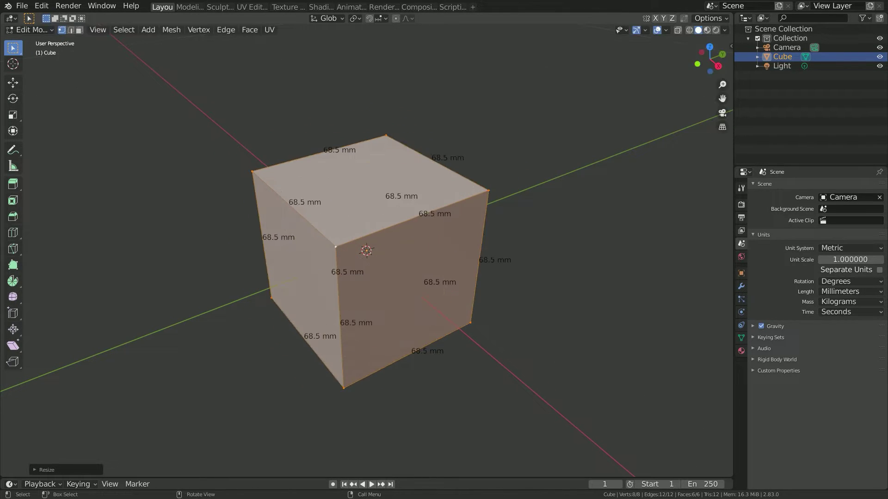
click(492, 323)
scroll(656, 412, up, 4)
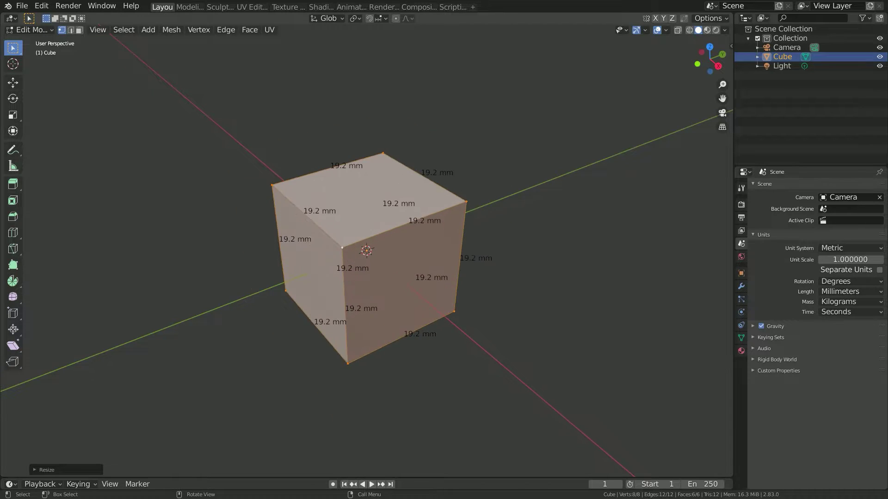
scroll(656, 411, up, 3)
key(s)
click(446, 290)
Shrink the cube to about 0.2 mm, then scale one bottom edge to taper it.
scroll(445, 289, up, 4)
scroll(444, 287, up, 2)
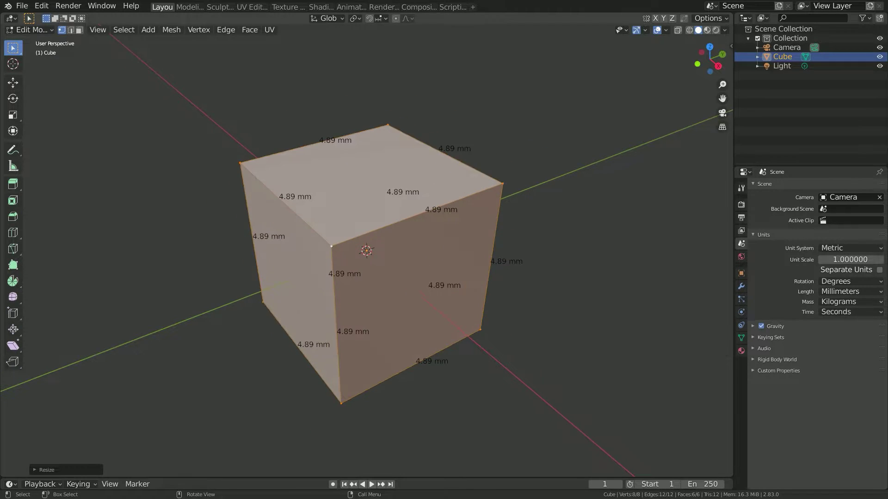
key(s)
click(443, 287)
scroll(443, 288, up, 5)
key(s)
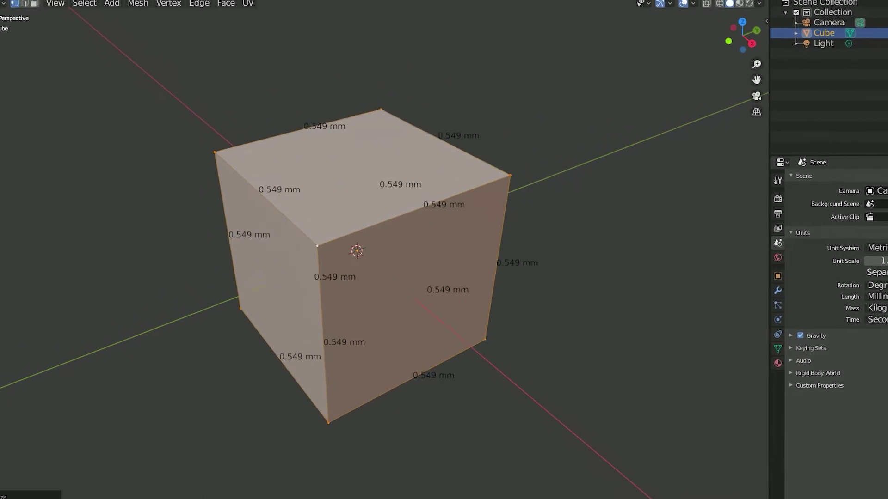
click(489, 317)
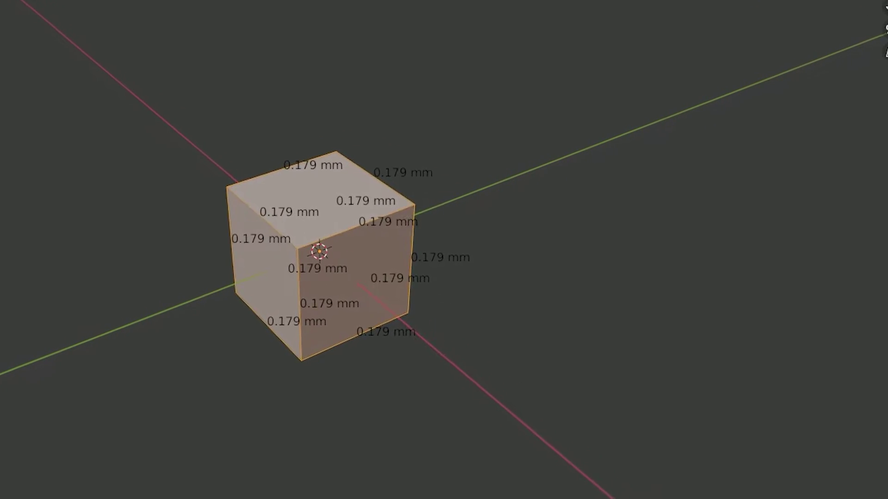
key(s)
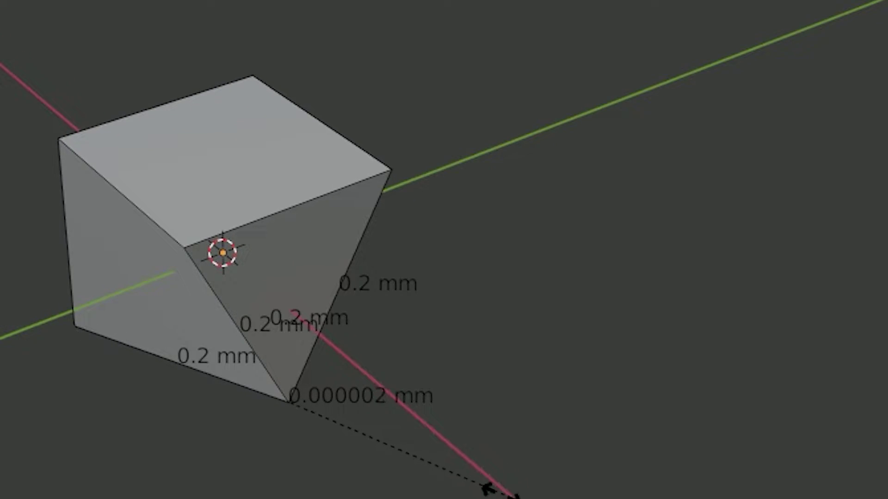
Reselect the whole cube and keep scaling it smaller, deselecting to read the edge length.
key(a)
key(s)
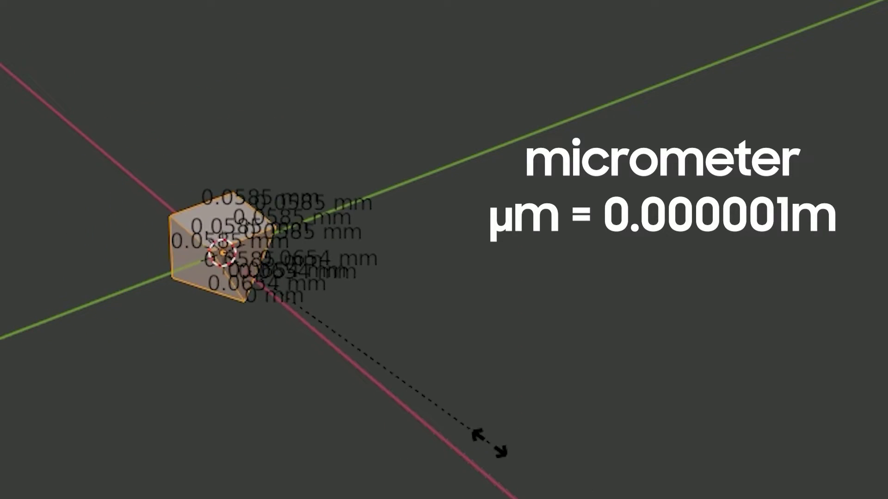
click(433, 413)
key(alt+a)
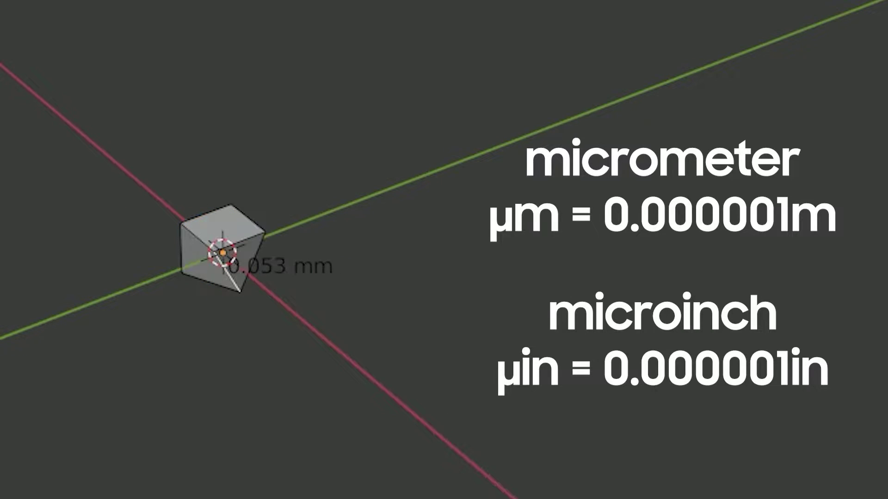
key(s)
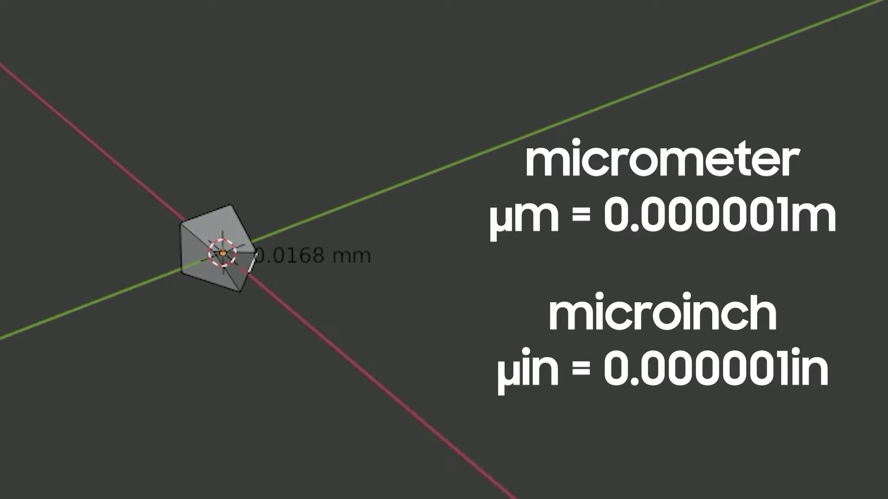
click(644, 486)
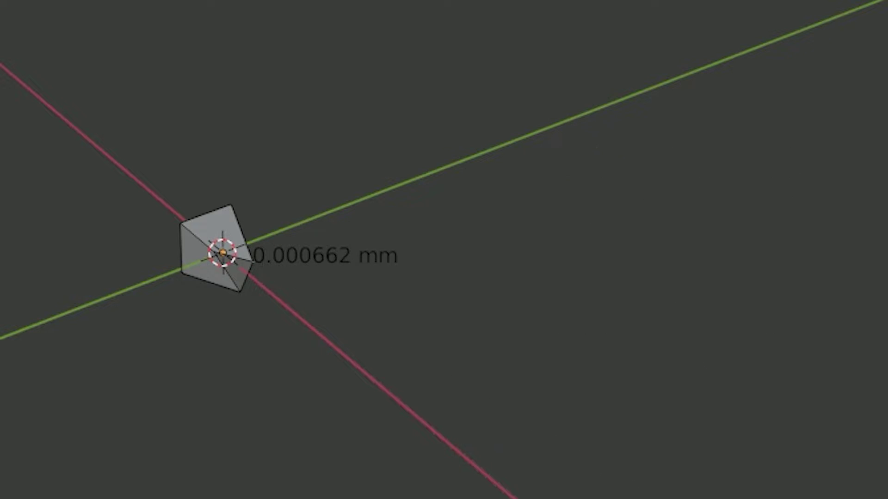
key(s)
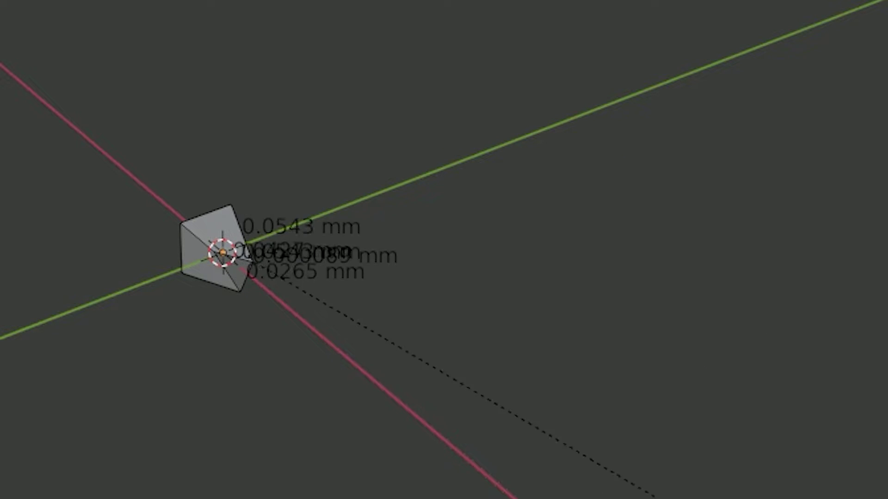
click(652, 497)
Keep shrinking the cube until its edge reads about 0.000001 mm.
key(s)
click(466, 383)
key(s)
click(580, 459)
key(s)
click(648, 497)
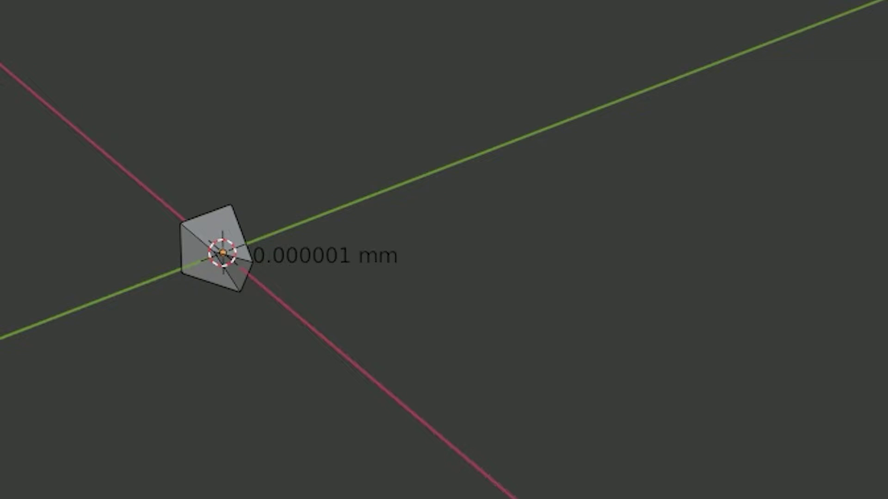
text(s0)
key(Return)
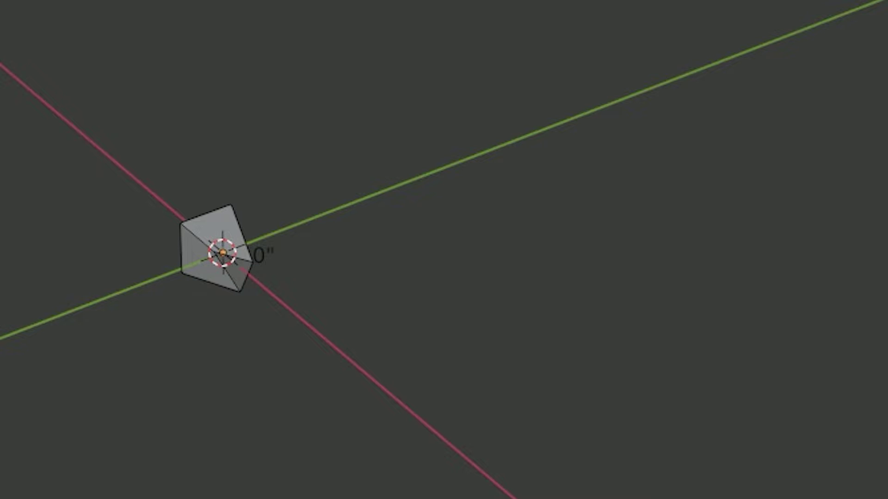
Cancel two further scale attempts and select one edge to show its length.
key(s)
key(Escape)
key(s)
key(Escape)
click(246, 280)
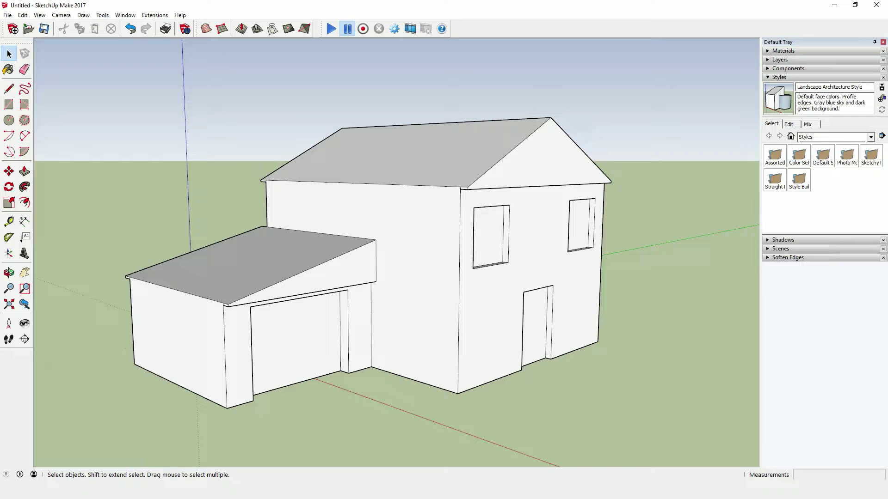
Zoom and orbit in close on the house's main wall and roof overhang corner.
scroll(463, 208, up, 5)
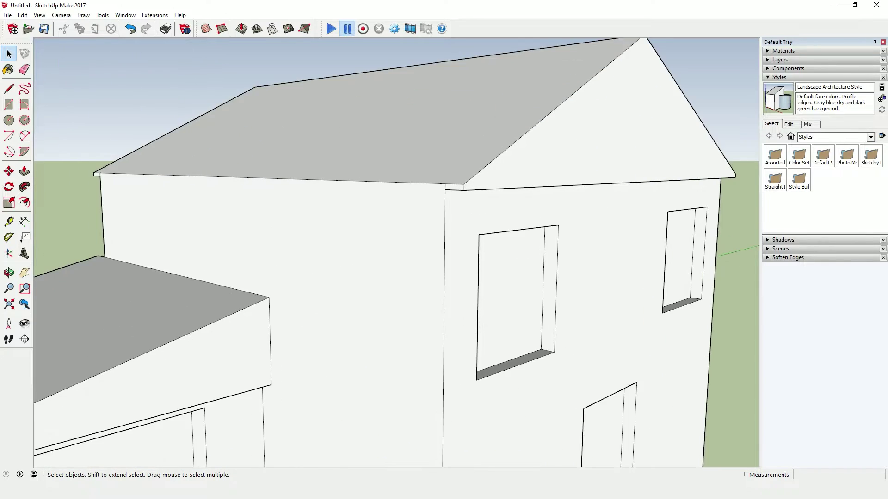
scroll(462, 208, up, 5)
middle_drag(463, 208, 463, 232)
scroll(453, 185, up, 3)
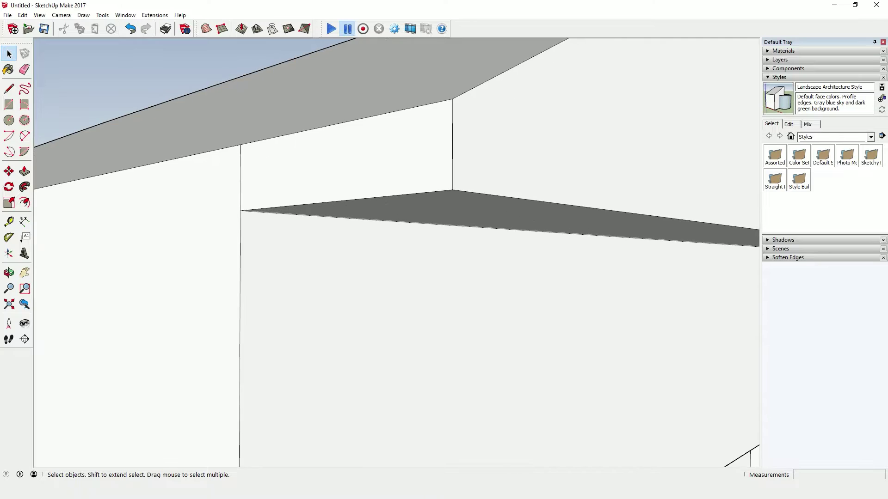
scroll(453, 185, up, 3)
scroll(453, 185, up, 3)
scroll(453, 185, up, 1)
scroll(454, 185, up, 1)
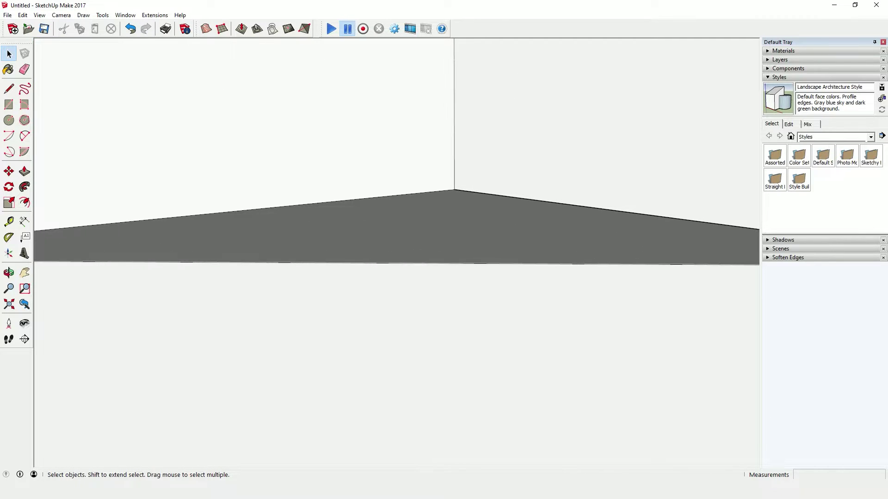
scroll(453, 185, up, 3)
middle_drag(453, 185, 458, 215)
Back out slightly, orbit to a new angle, and zoom in until nearby wall faces clip.
scroll(458, 215, down, 3)
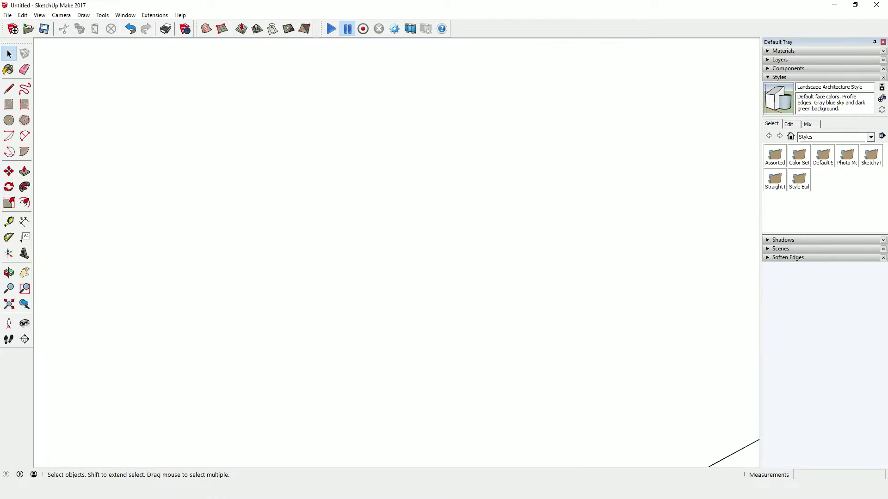
scroll(457, 215, down, 2)
scroll(457, 215, down, 2)
scroll(397, 250, up, 2)
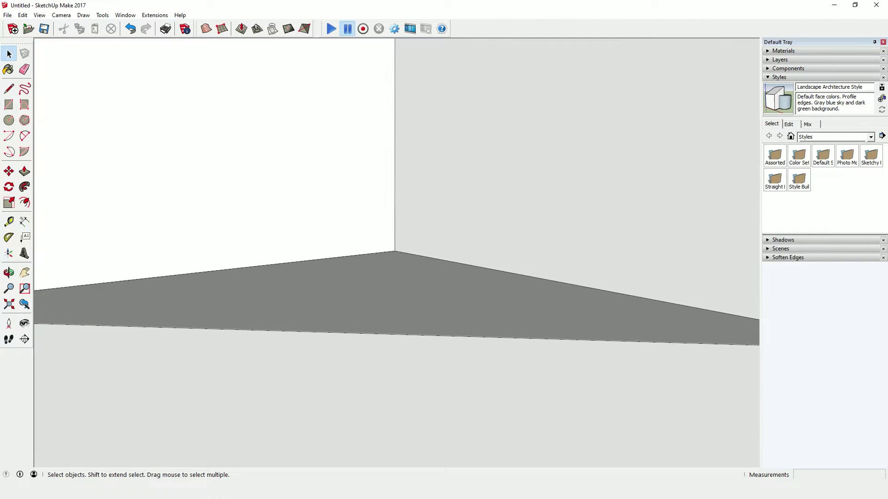
scroll(397, 249, up, 2)
scroll(398, 249, up, 1)
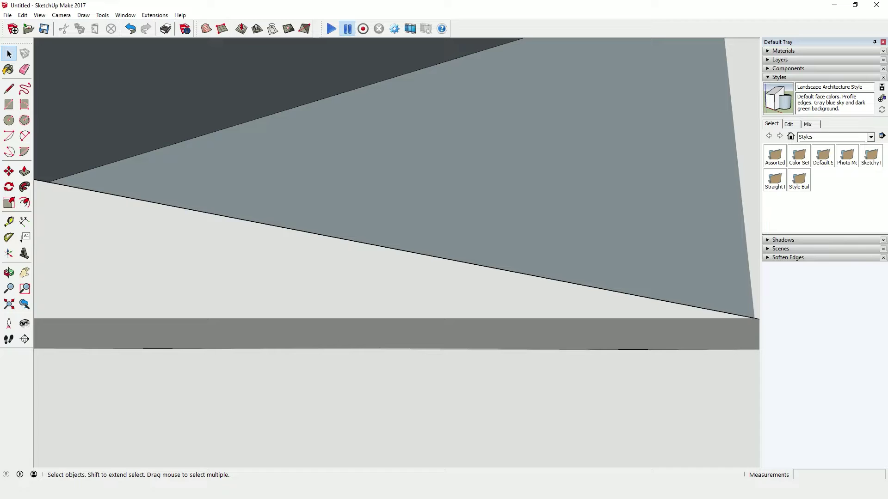
mouse_move(398, 249)
middle_down()
mouse_move(352, 232)
mouse_move(351, 241)
middle_up()
scroll(397, 250, up, 2)
scroll(398, 250, up, 2)
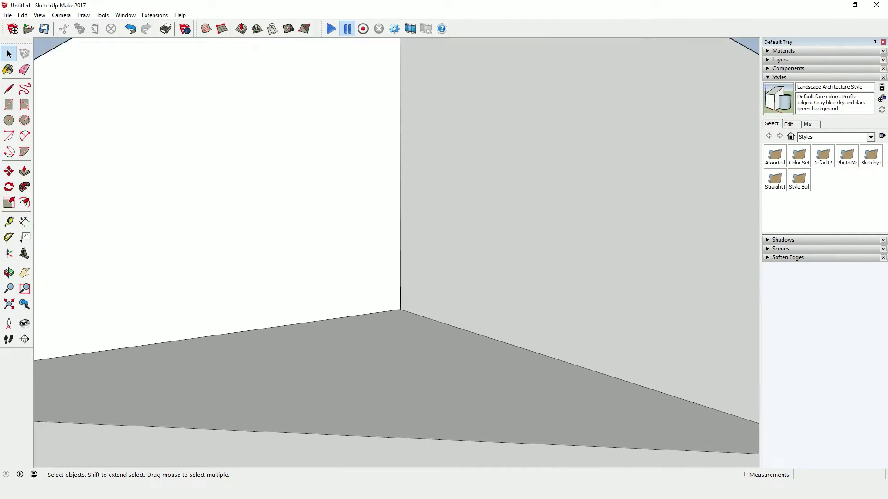
scroll(398, 250, up, 1)
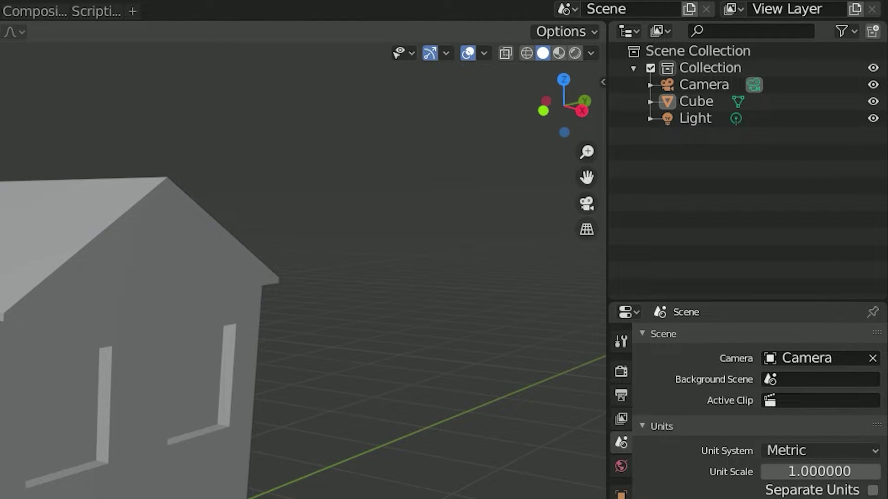
Show the viewport sidebar's View settings with focal length and clip start/end.
key(n)
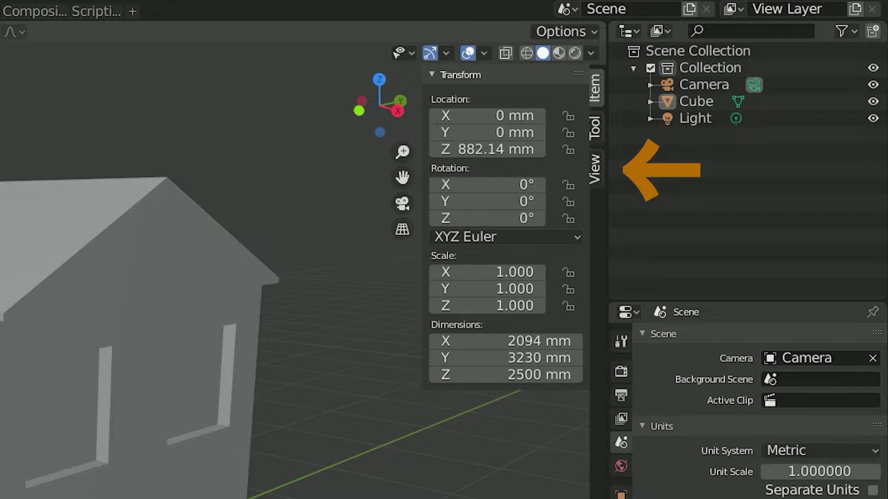
click(594, 169)
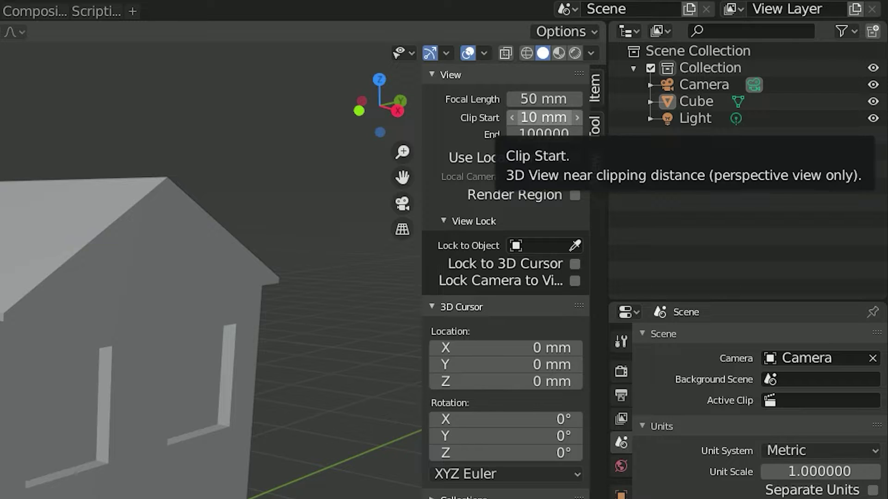
Change the viewport Clip Start from 10 mm to 0.1 mm.
click(544, 117)
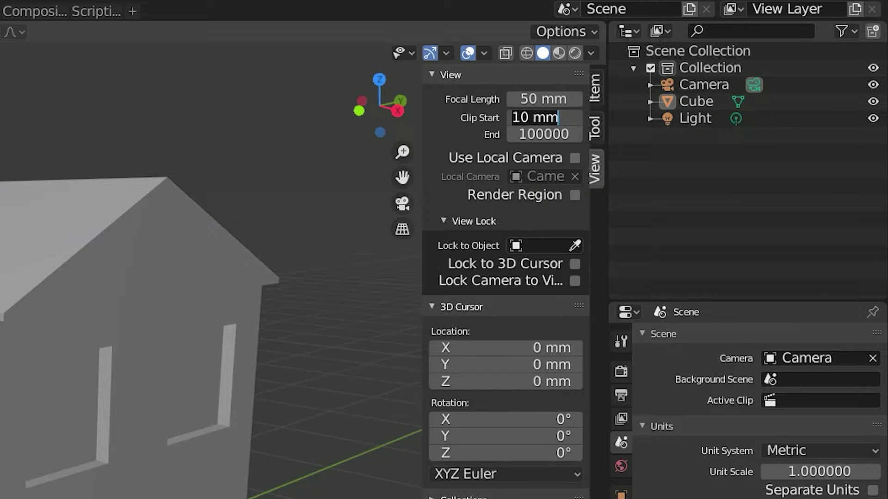
key(BackSpace)
text(0.1 )
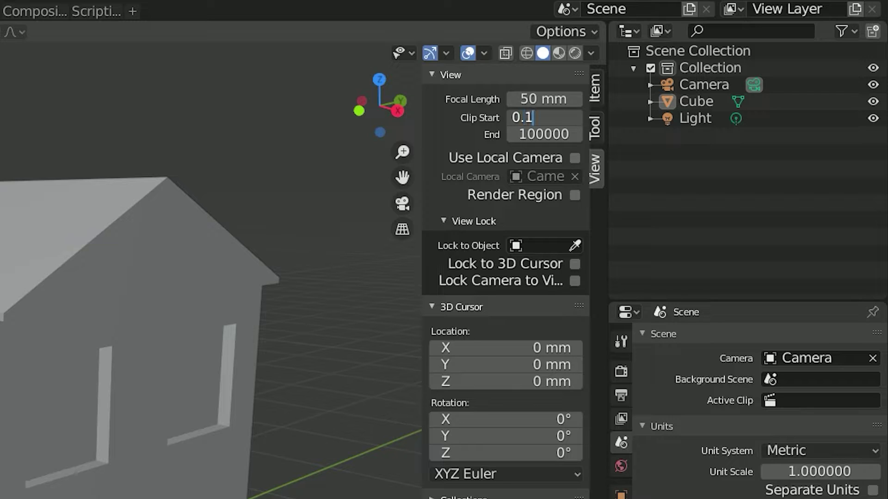
text(mm)
key(Return)
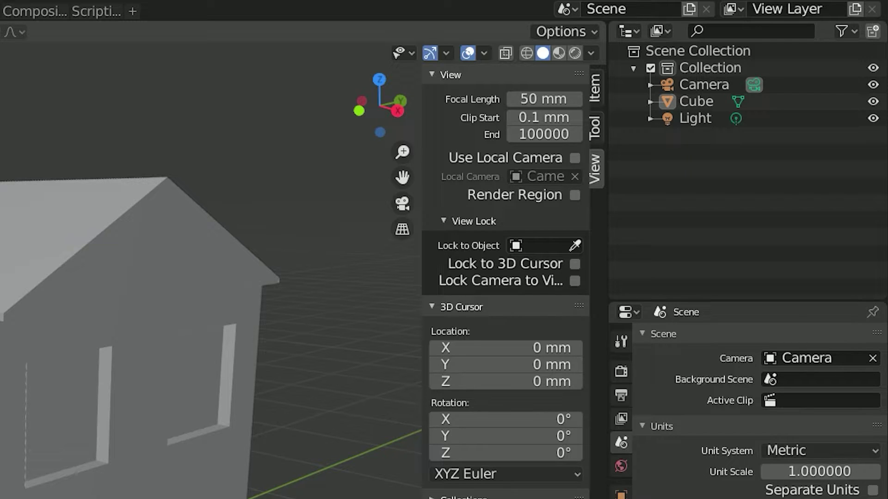
Edit the house Cube mesh and orbit and zoom in close on its roof edge.
click(696, 101)
key(Tab)
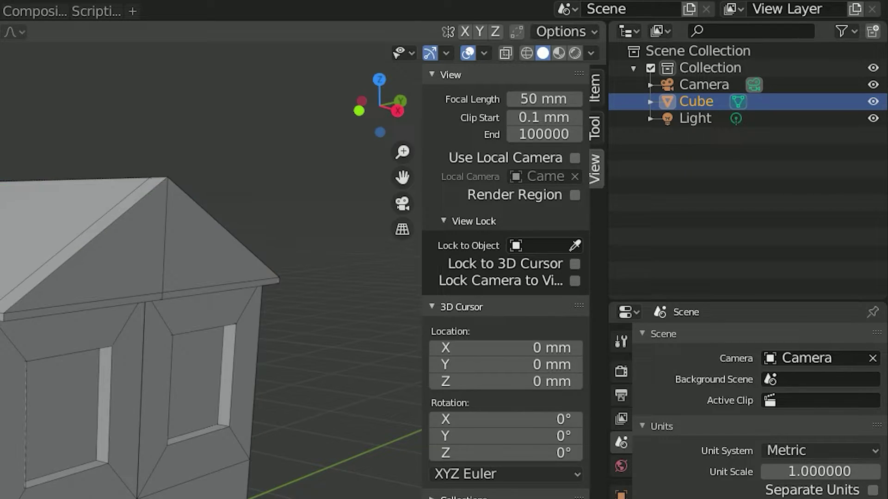
middle_drag(208, 324, 218, 319)
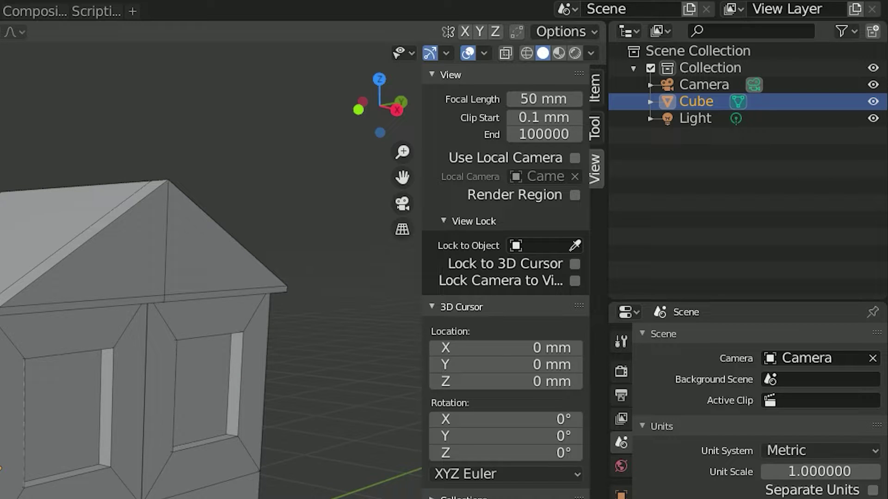
scroll(208, 270, up, 2)
scroll(208, 271, up, 4)
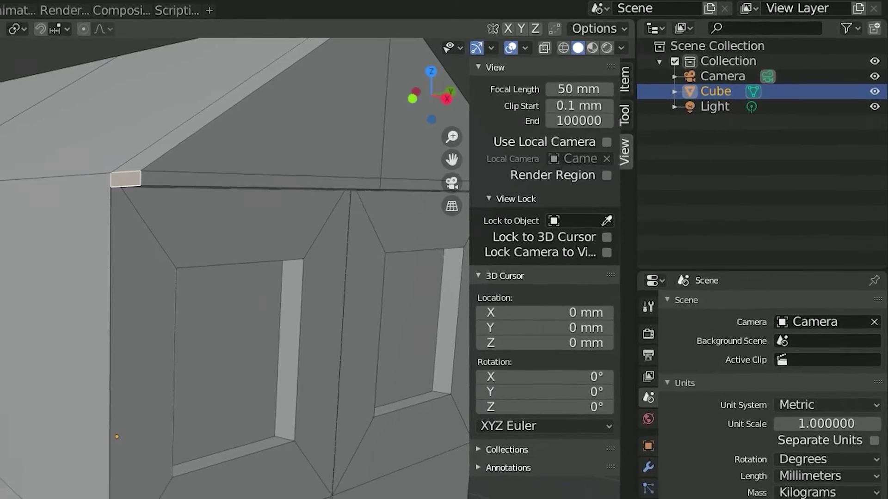
scroll(277, 250, down, 3)
scroll(278, 250, up, 5)
scroll(277, 249, up, 3)
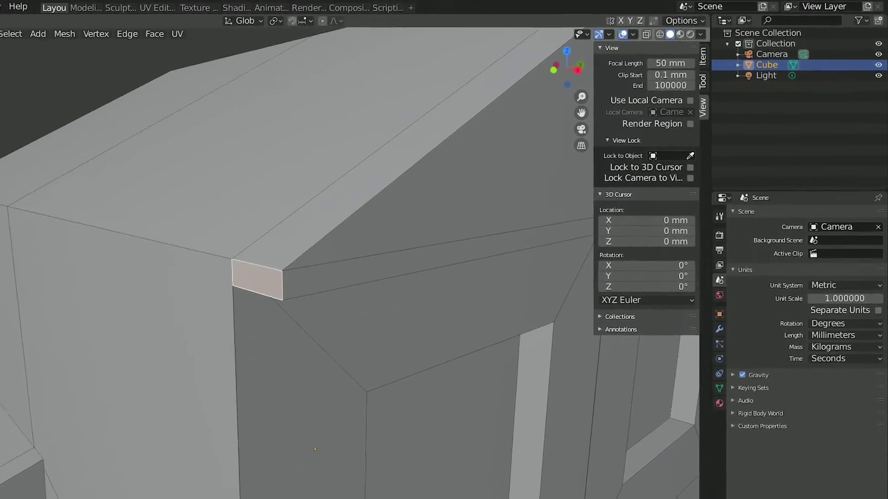
scroll(277, 249, up, 3)
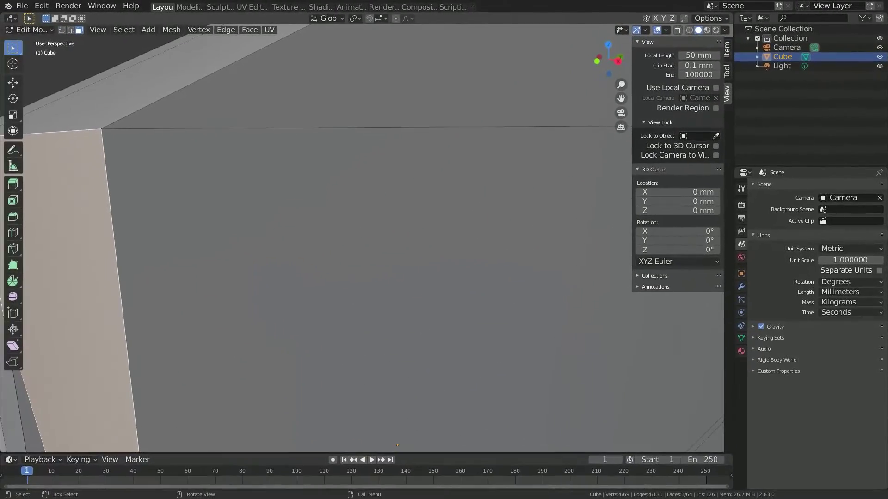
mouse_move(324, 250)
middle_down()
mouse_move(416, 208)
mouse_move(508, 268)
middle_up()
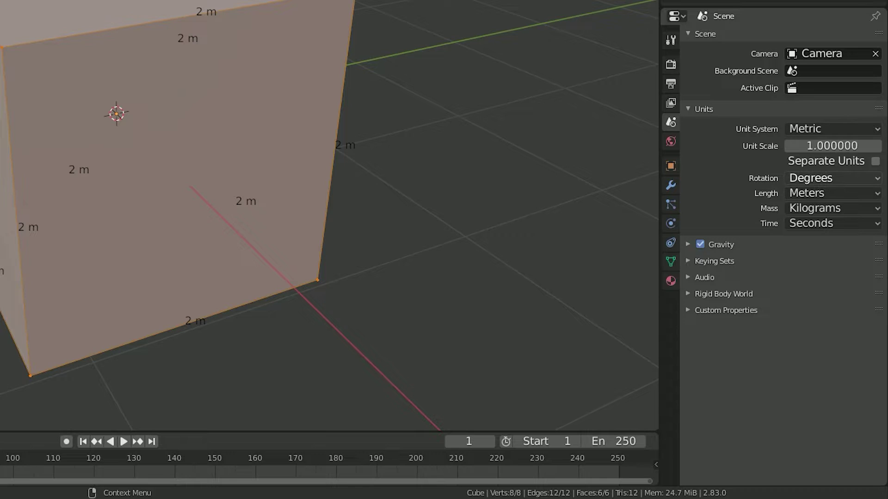
Try the rotation, length and Imperial unit options, then return the unit system to Metric.
click(833, 178)
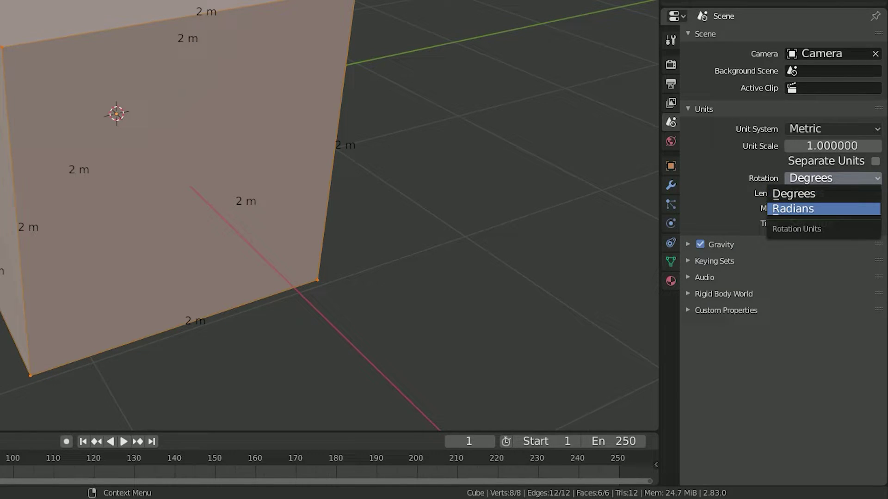
click(794, 194)
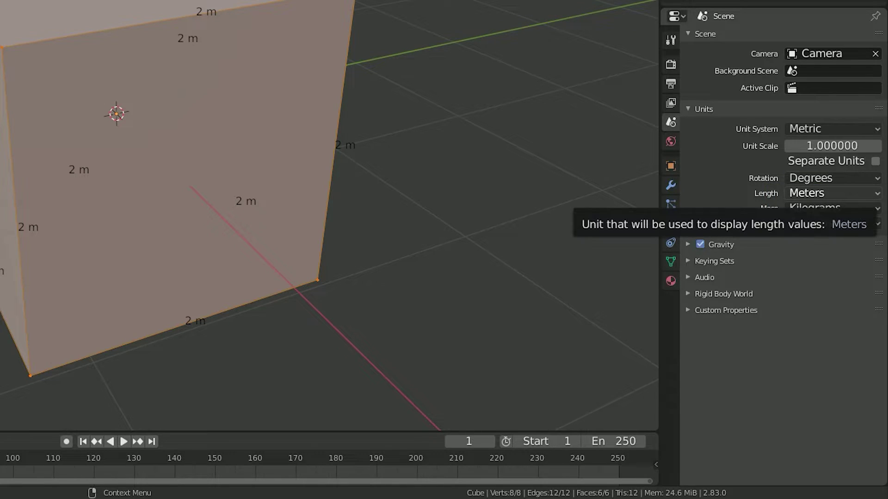
click(814, 193)
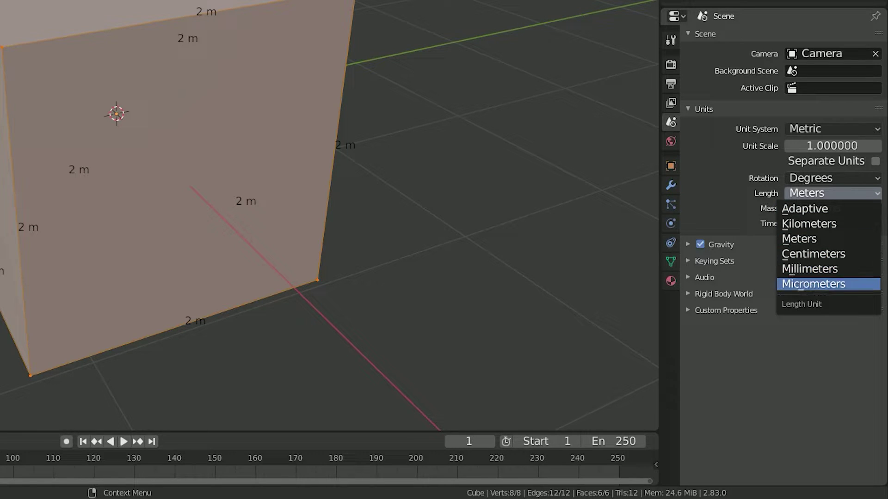
click(832, 129)
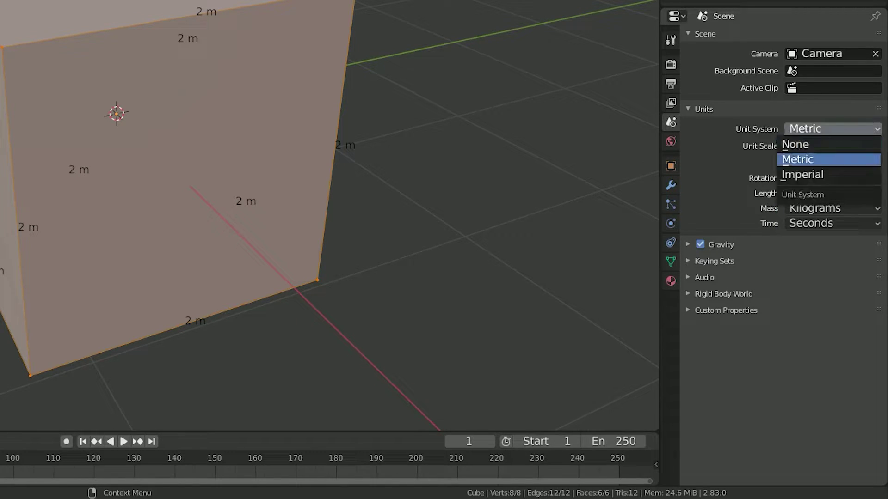
click(805, 174)
click(814, 194)
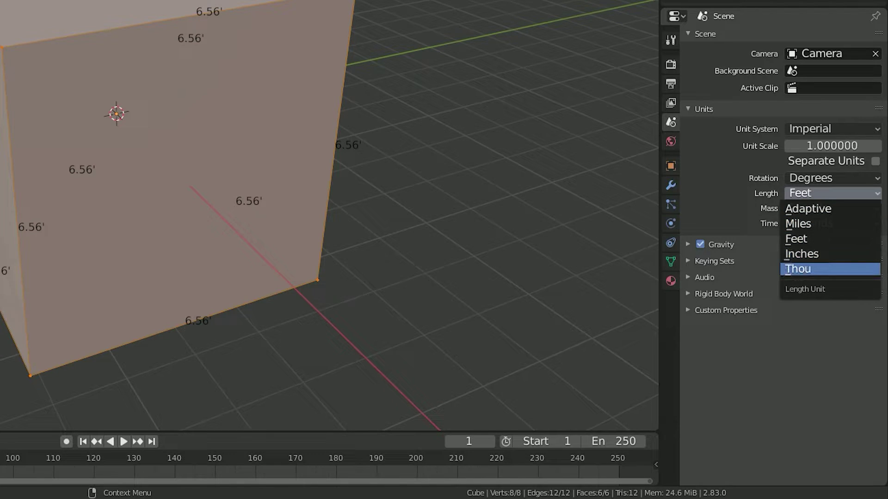
key(Escape)
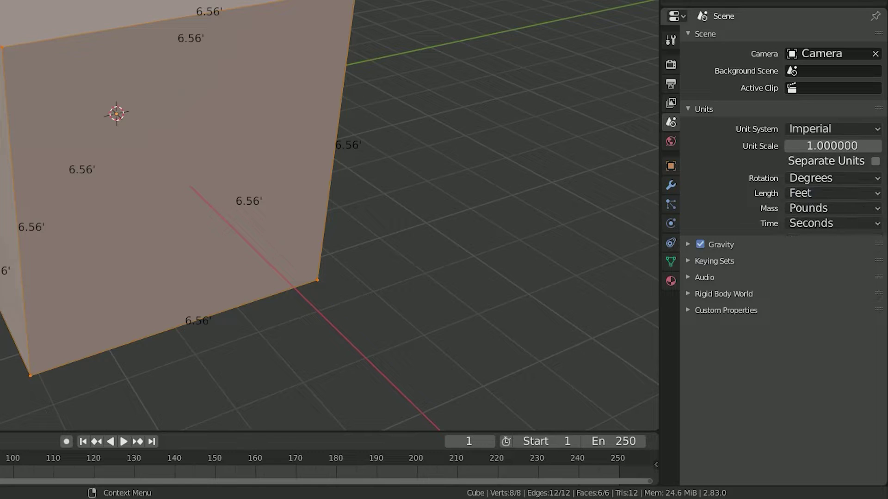
click(832, 129)
click(745, 159)
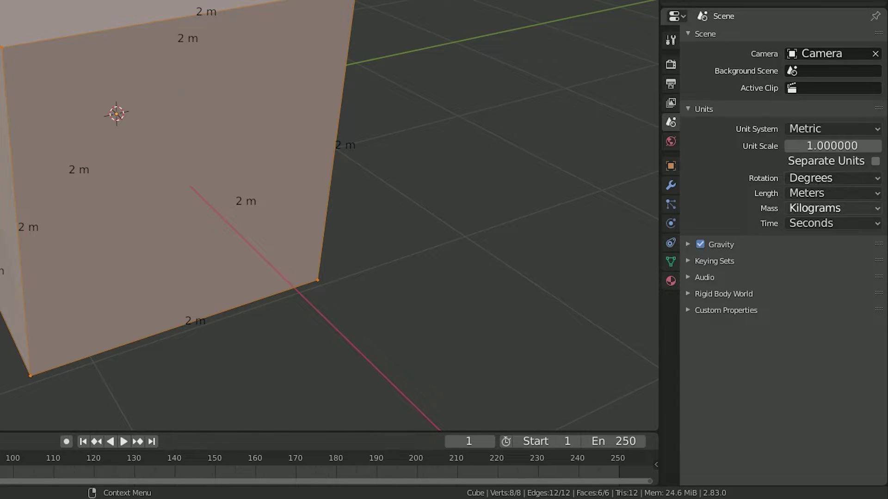
Try Centimeters, Millimeters and Micrometers for length, settling on Centimeters so edges read 200 cm.
click(832, 193)
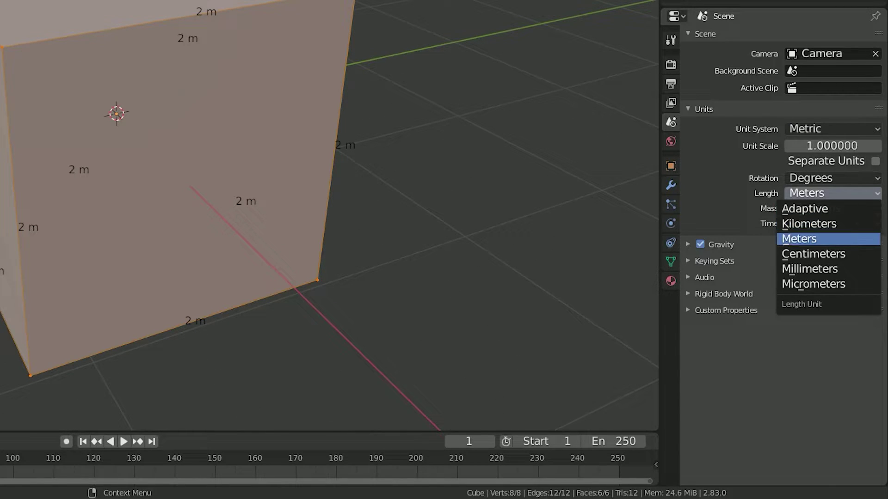
click(813, 254)
click(833, 193)
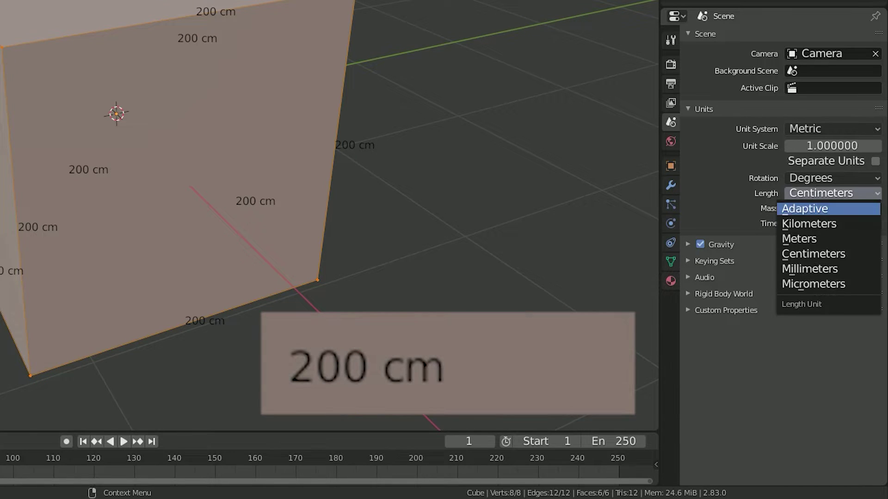
click(813, 268)
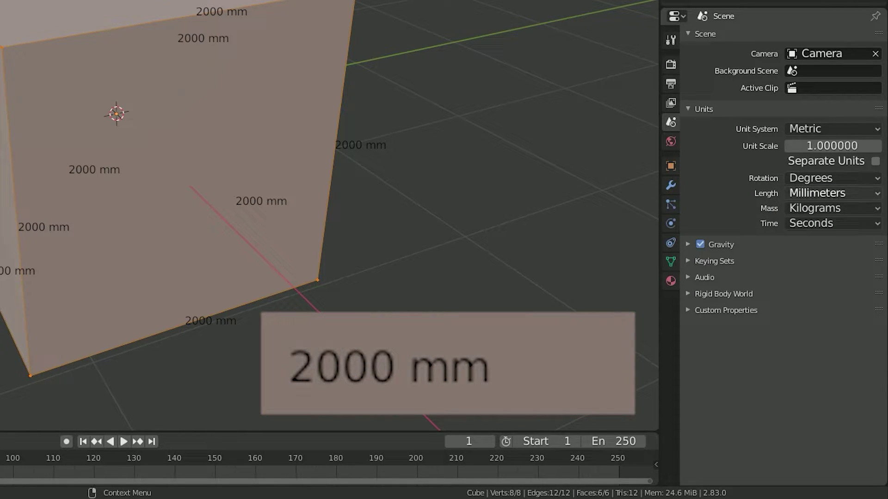
click(832, 192)
click(813, 283)
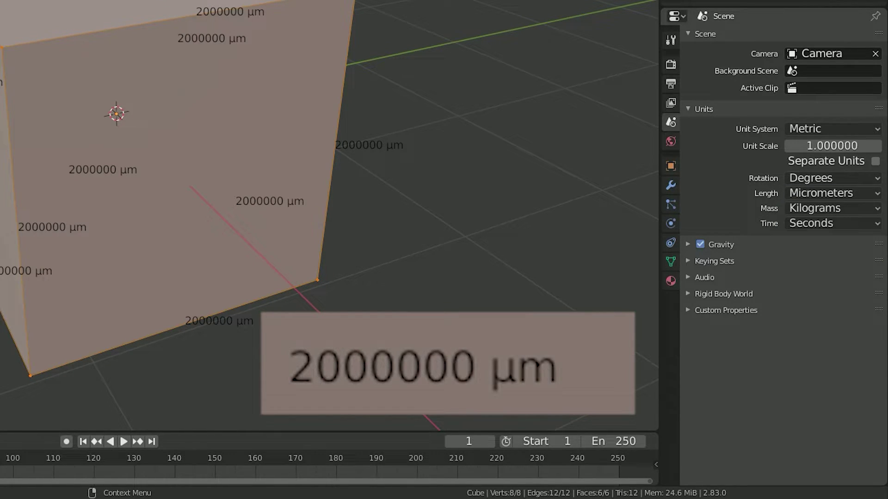
click(832, 193)
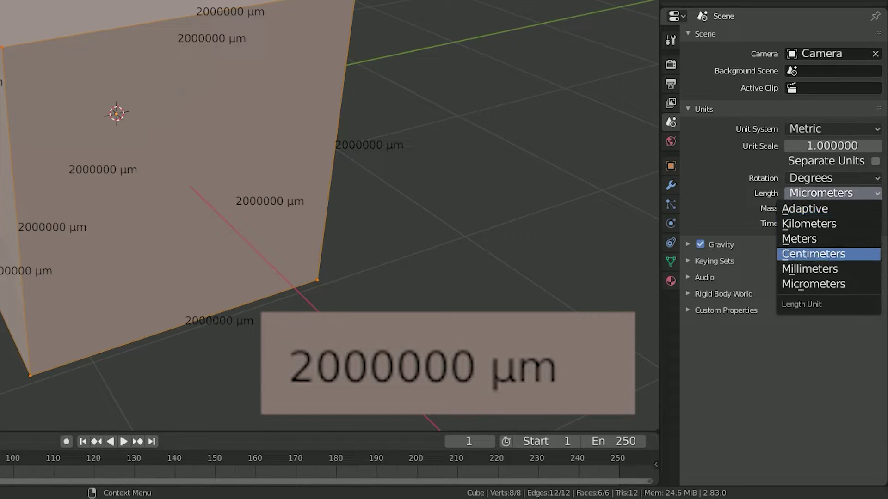
click(813, 254)
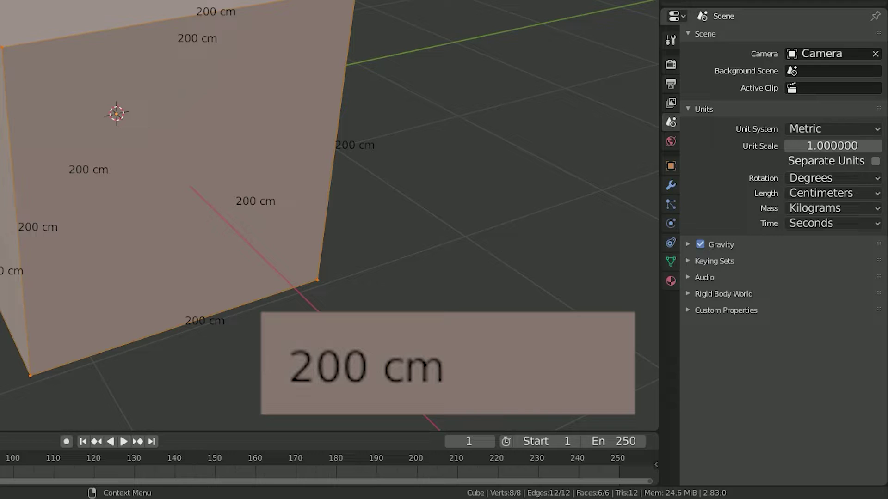
scroll(185, 185, down, 6)
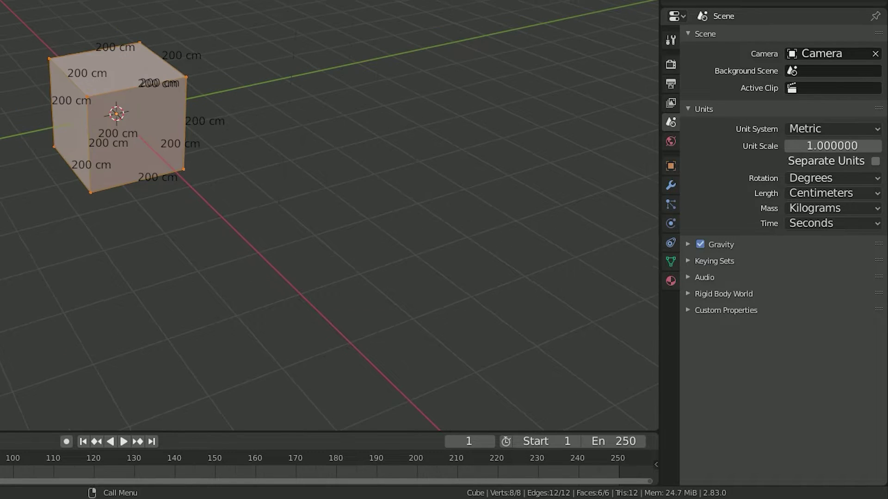
Raise the cube's top face straight up along Z, then toggle Edit Mode.
click(118, 70)
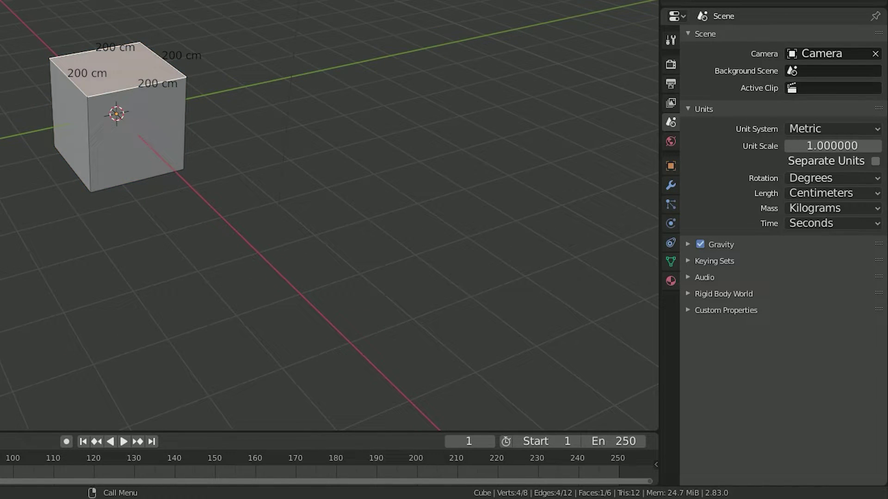
key(g)
key(z)
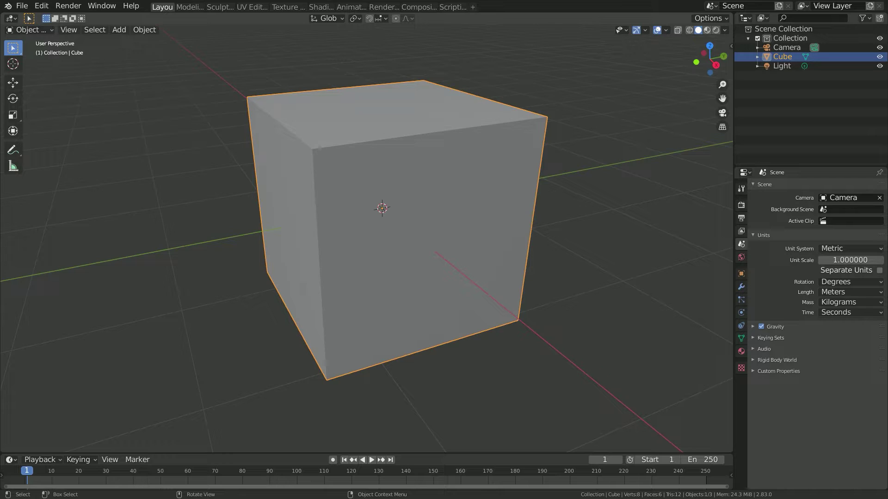
key(Tab)
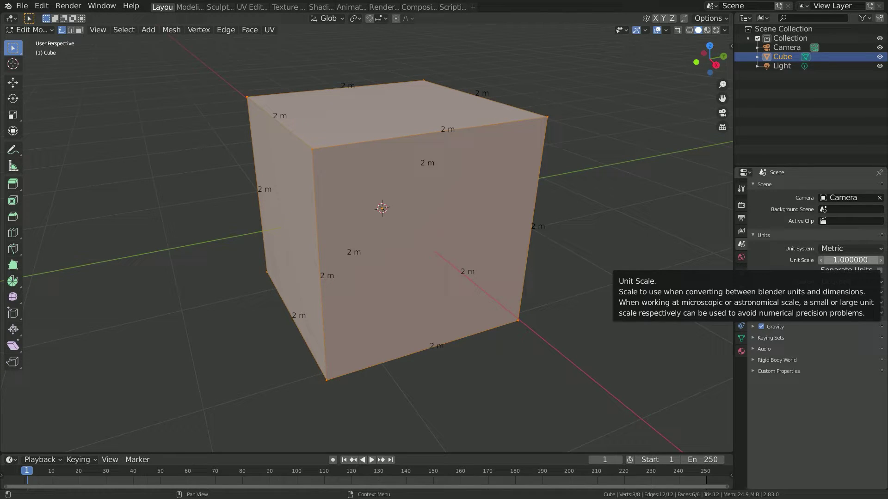
Set the scene unit scale to 0.1 and length units to Millimeters.
click(850, 260)
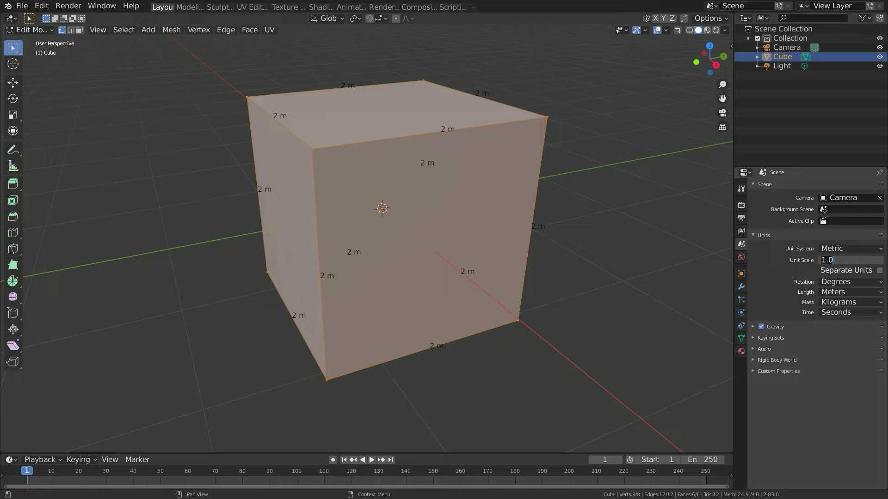
text(0.1)
key(Return)
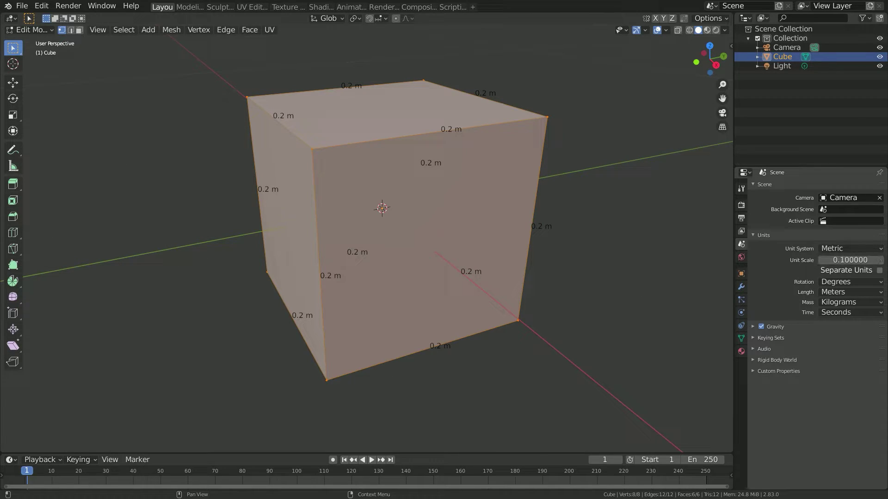
click(851, 291)
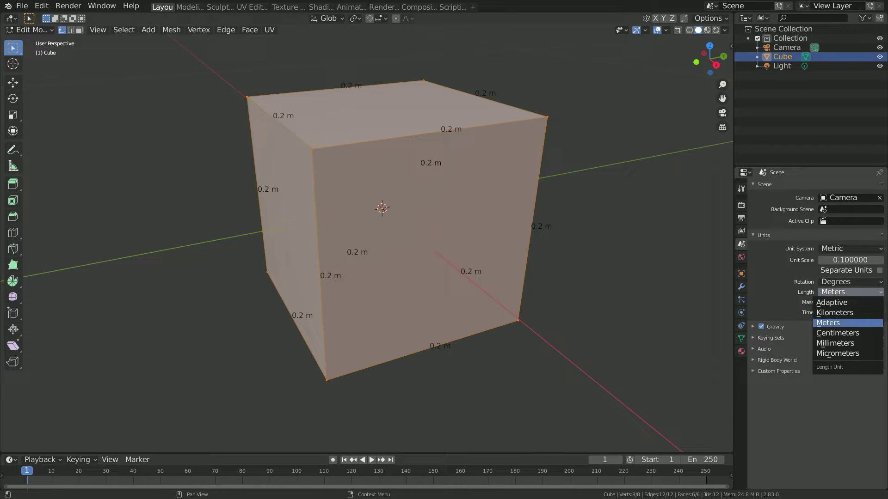
click(837, 343)
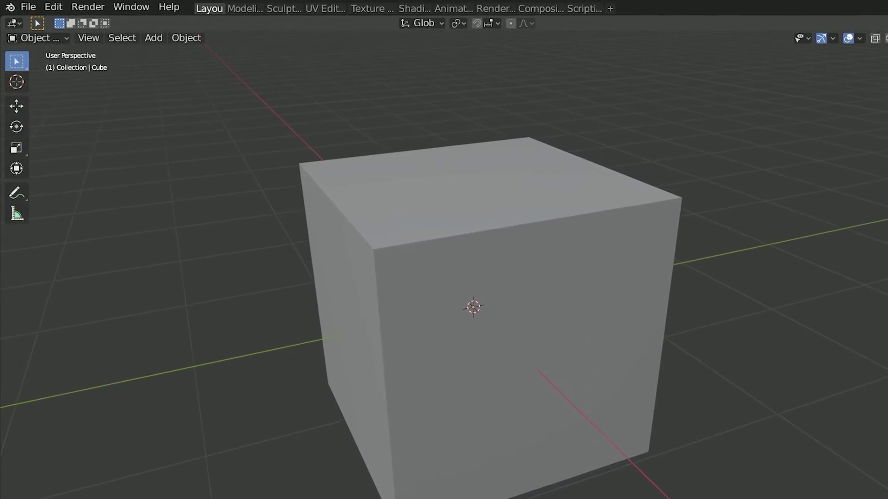
Save the current setup with File > Defaults > Save Startup File and confirm.
click(32, 7)
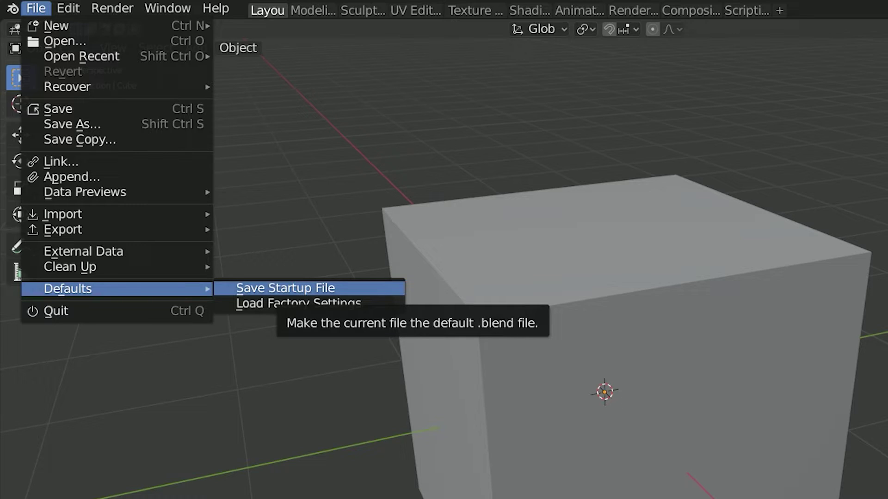
click(259, 289)
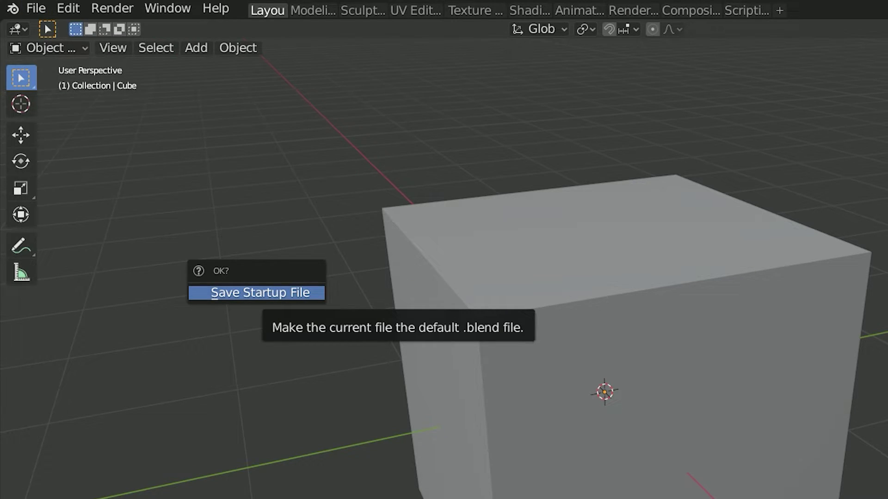
key(Return)
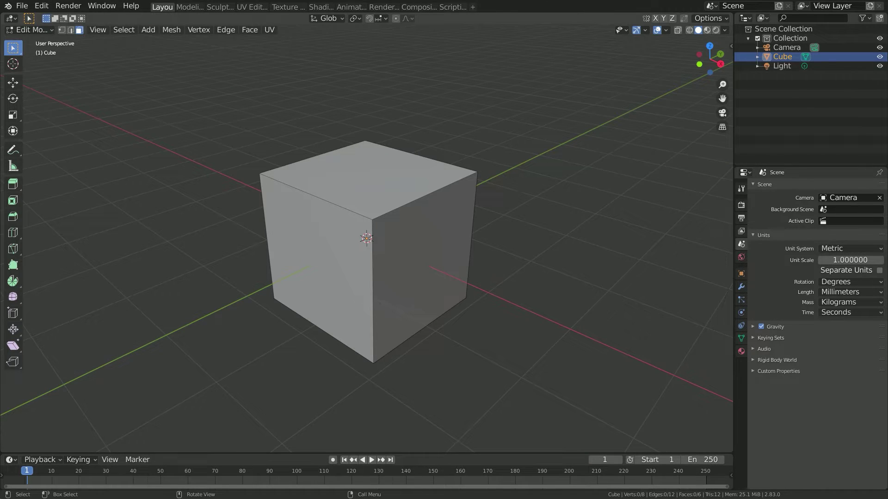
Move the cube's right face along X so its edges read 2000 mm.
click(423, 268)
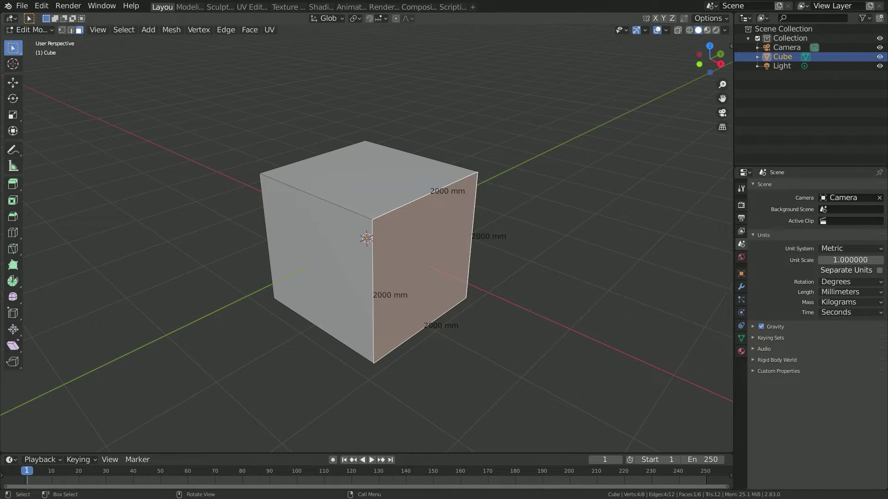
key(g)
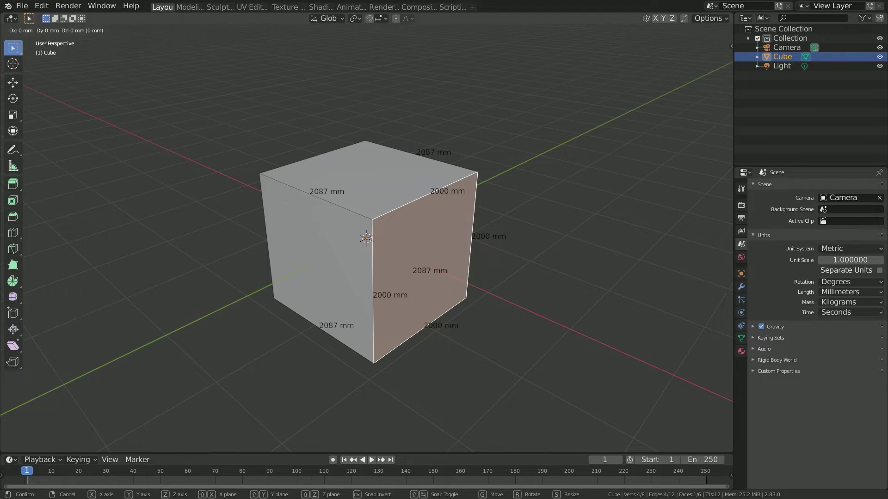
key(x)
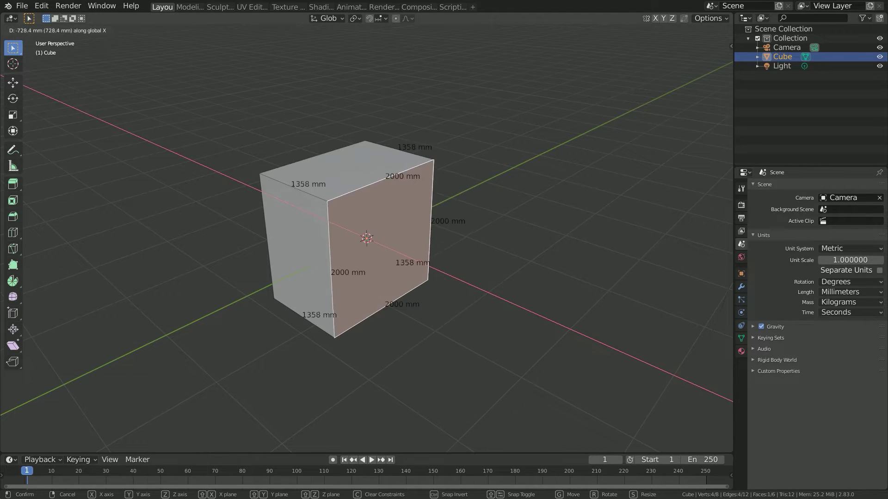
key(Return)
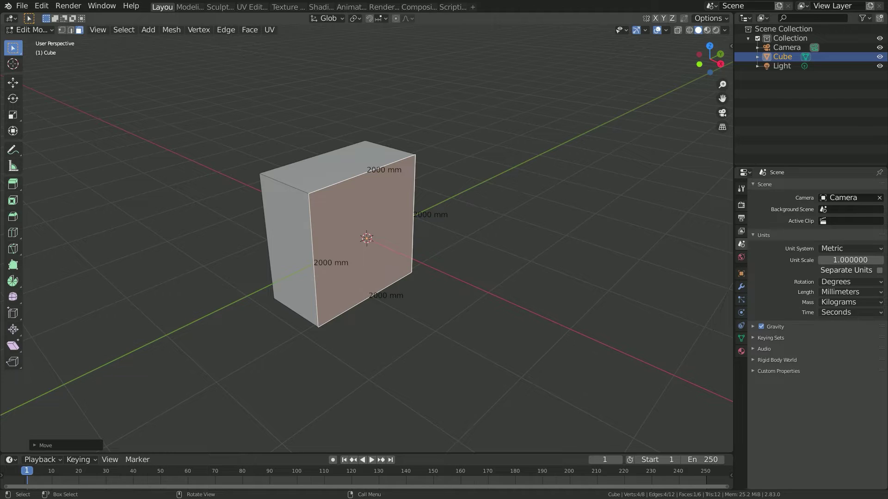
Extrude the selected front face outward by 2120 mm.
key(e)
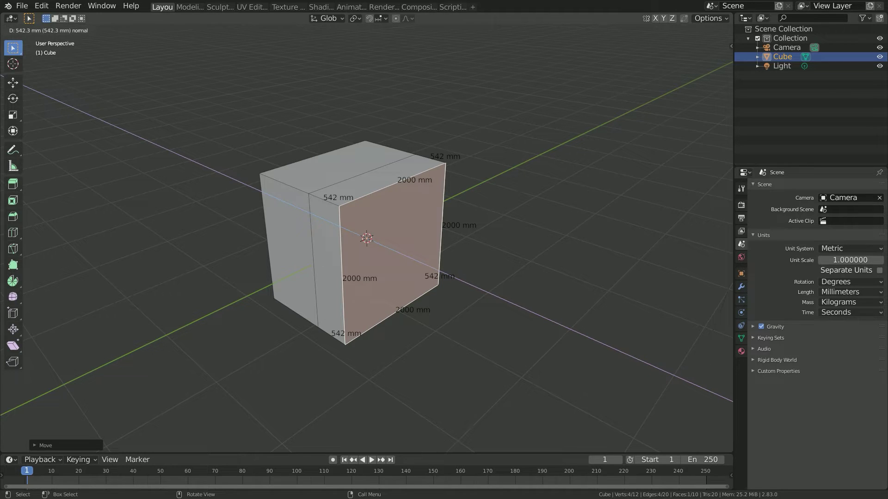
text(11)
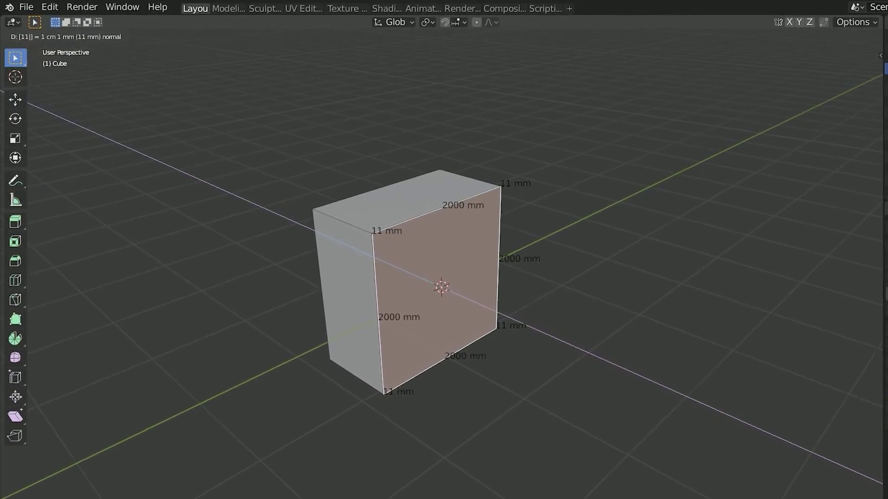
text(2)
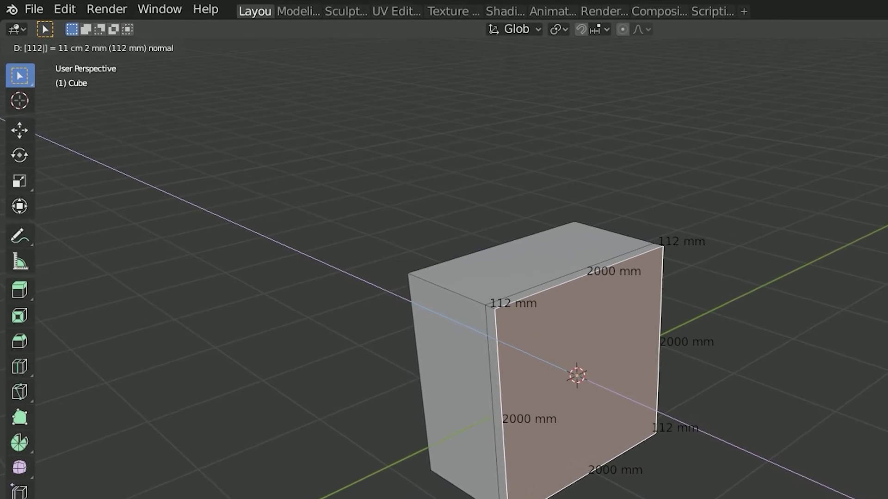
key(BackSpace)
key(BackSpace)
key(BackSpace)
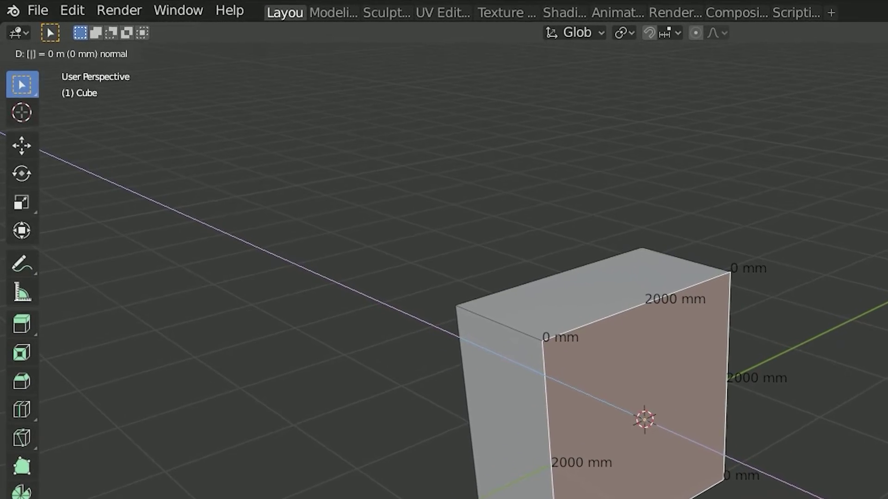
text(20)
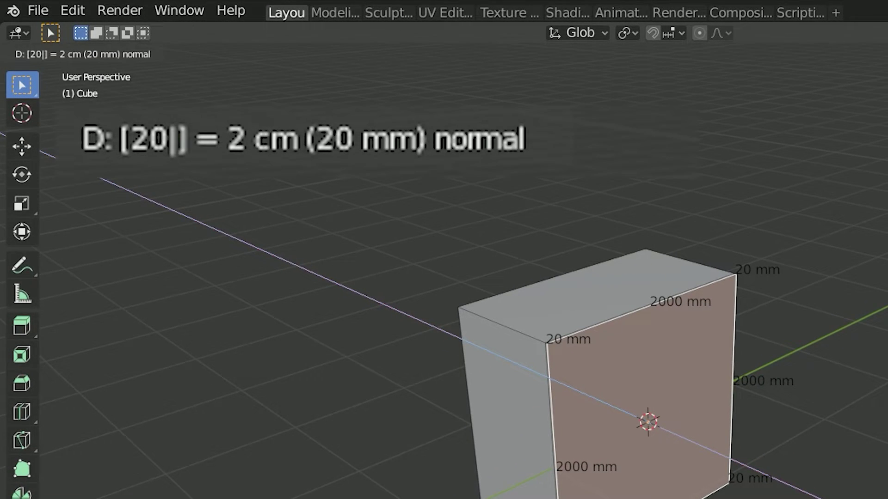
text(5)
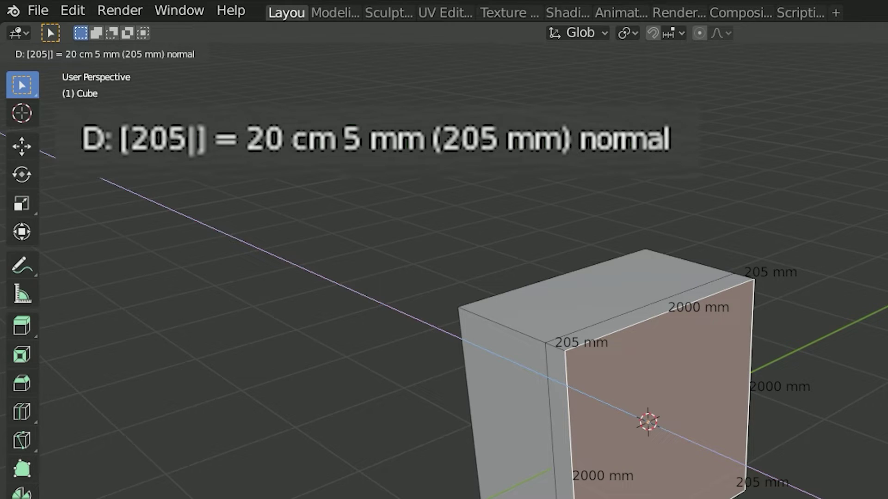
text(5)
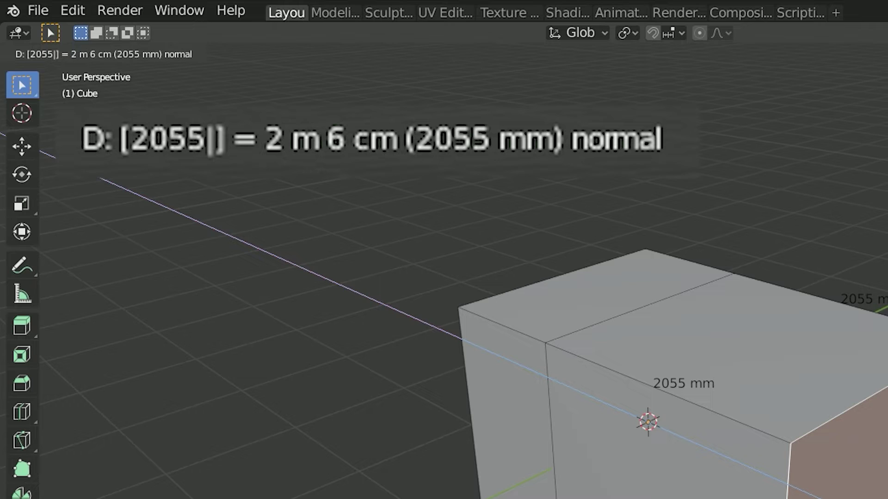
key(BackSpace)
key(BackSpace)
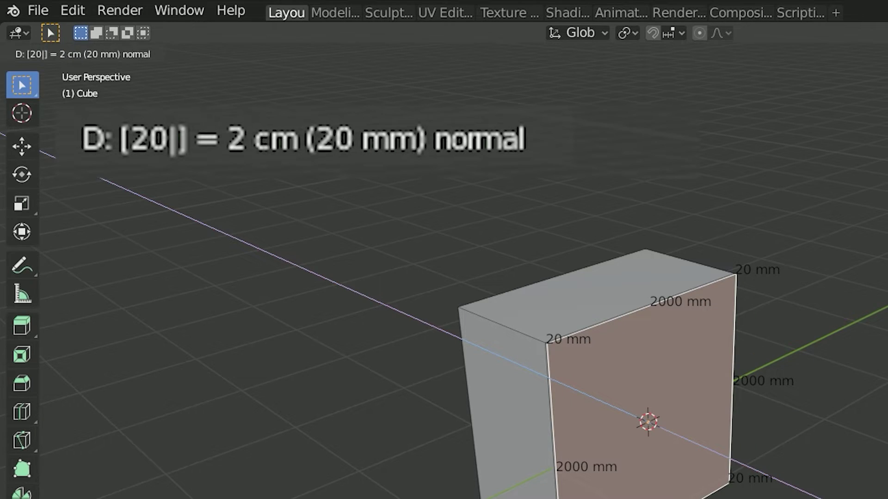
key(BackSpace)
text(1)
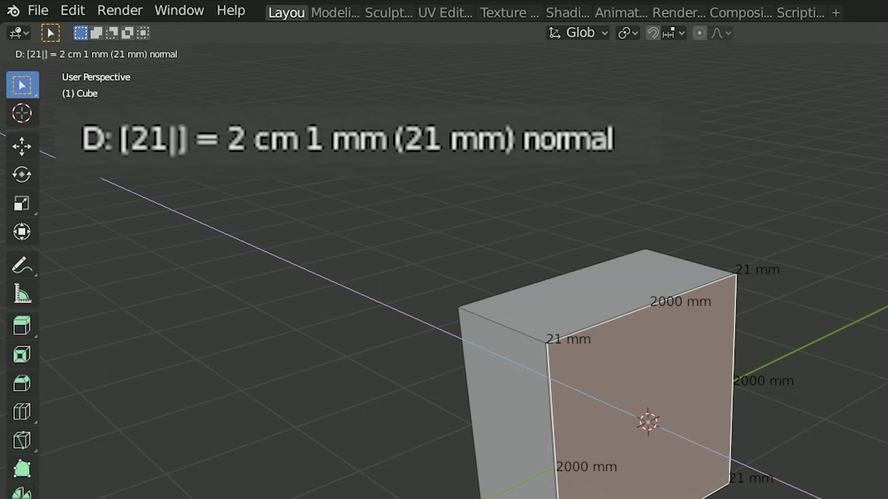
text(89)
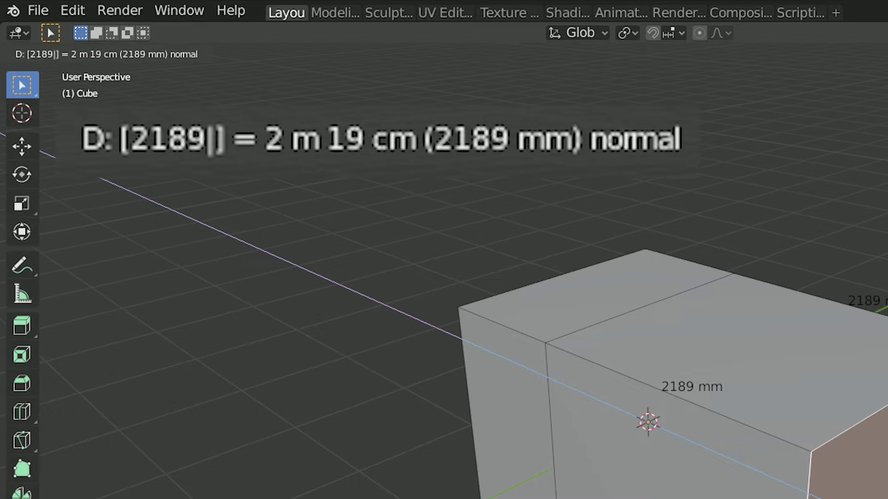
key(BackSpace)
key(BackSpace)
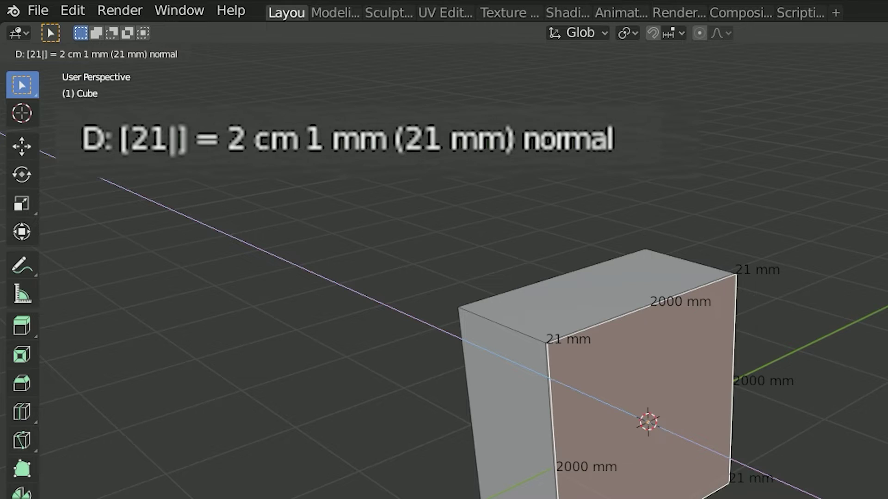
text(20)
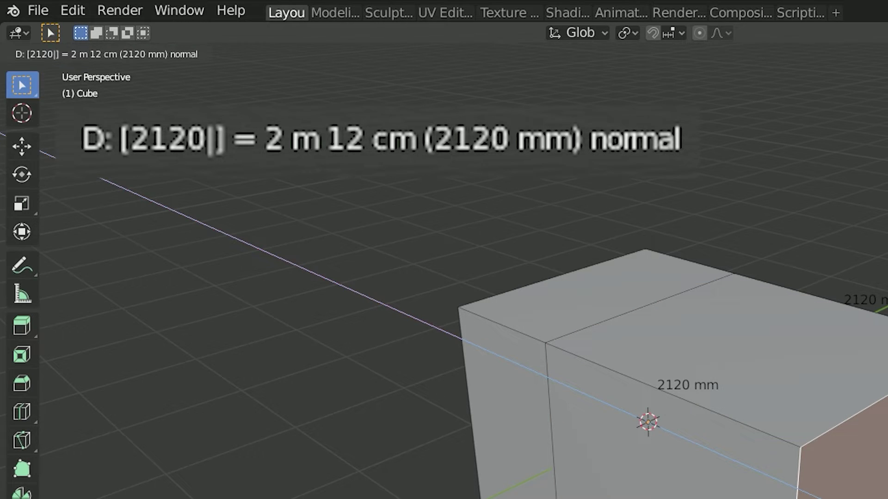
key(Return)
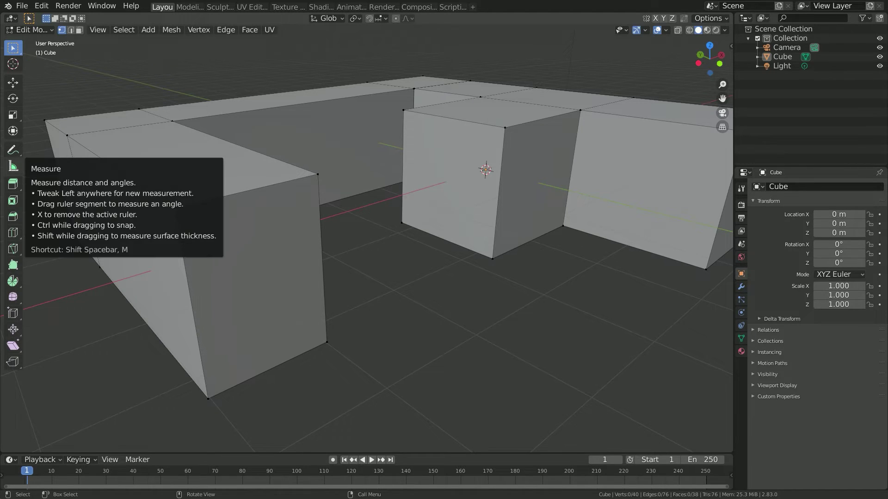
Draw a trial Measure ruler across a wall's end face (about 1.67 m), then delete it.
click(13, 166)
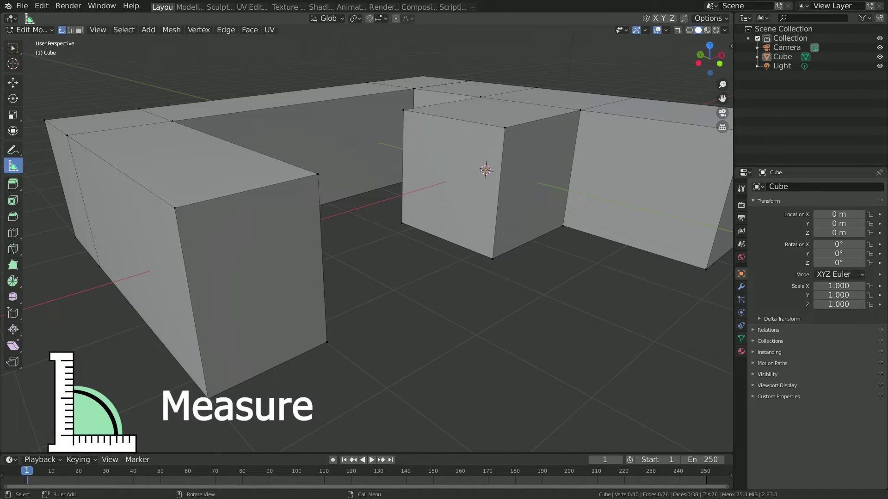
mouse_move(175, 208)
mouse_down()
mouse_move(308, 209)
mouse_move(308, 272)
mouse_move(327, 342)
mouse_move(208, 397)
mouse_move(229, 377)
mouse_move(264, 373)
mouse_move(307, 341)
mouse_move(302, 294)
mouse_move(322, 287)
mouse_move(323, 265)
mouse_up()
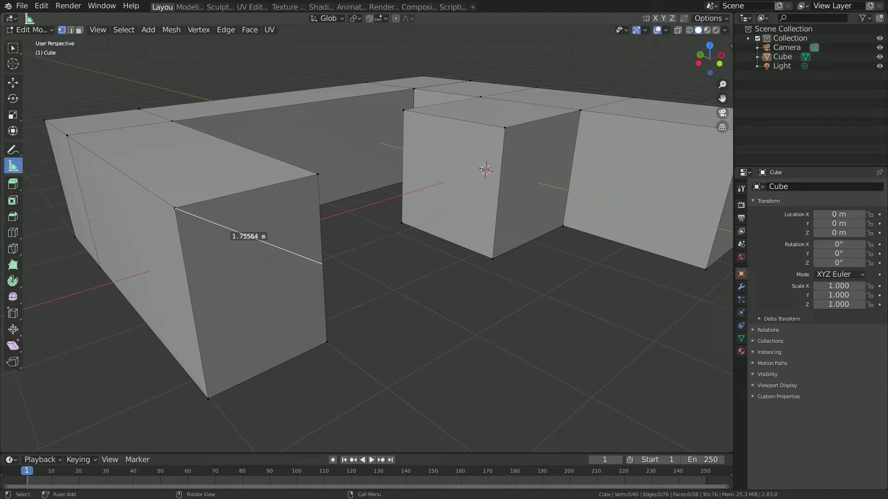
mouse_move(323, 264)
mouse_down()
mouse_move(301, 195)
mouse_move(318, 175)
mouse_move(251, 245)
mouse_move(304, 286)
mouse_up()
key(Delete)
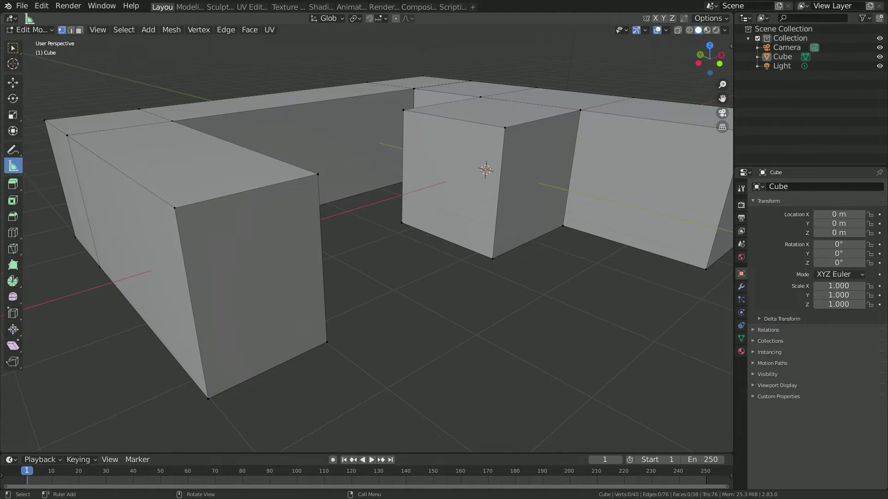
key(Delete)
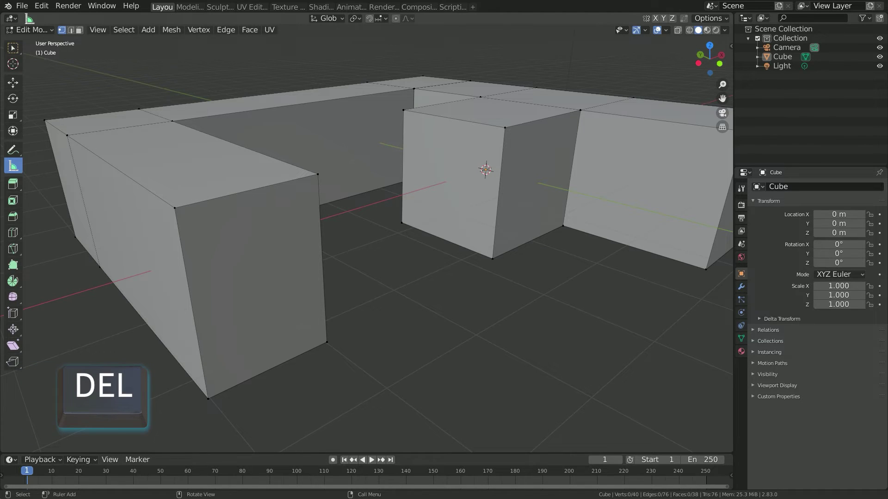
drag(208, 398, 319, 207)
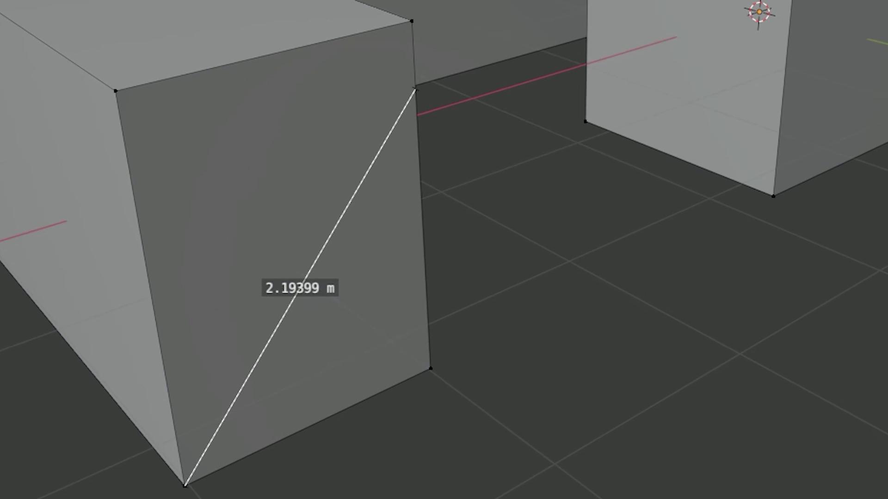
drag(264, 303, 269, 290)
drag(312, 260, 430, 369)
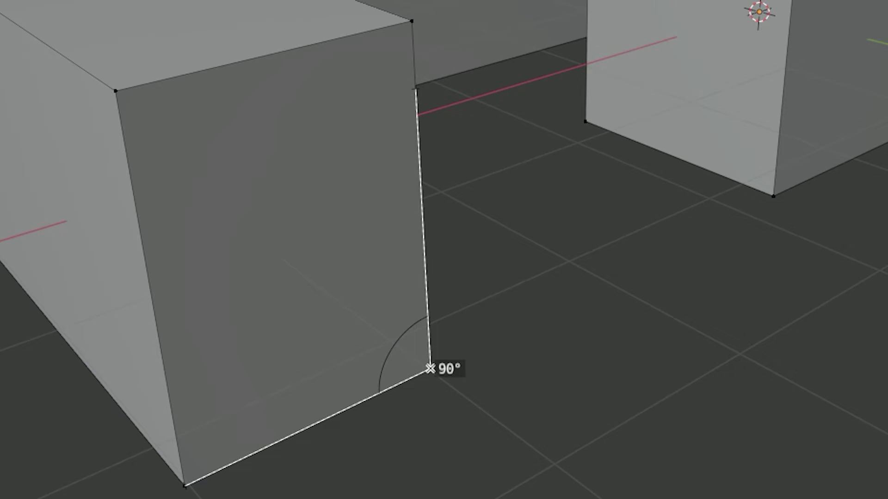
mouse_move(415, 89)
mouse_down()
mouse_move(313, 228)
mouse_move(206, 169)
mouse_move(162, 119)
mouse_move(116, 91)
mouse_up()
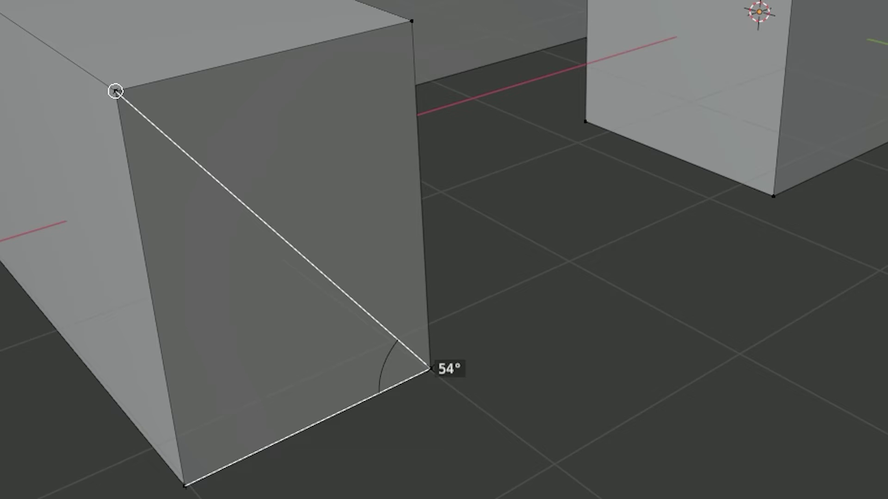
mouse_move(185, 485)
mouse_down()
mouse_move(168, 317)
mouse_move(182, 300)
mouse_up()
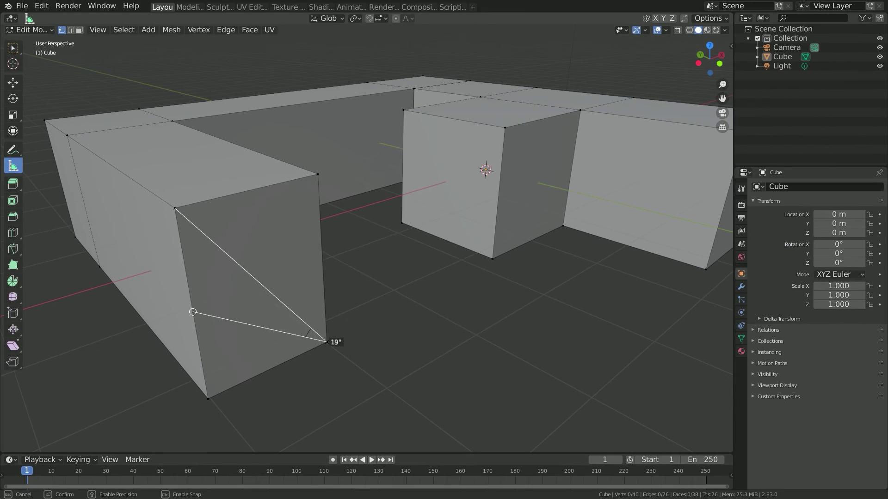
key(Delete)
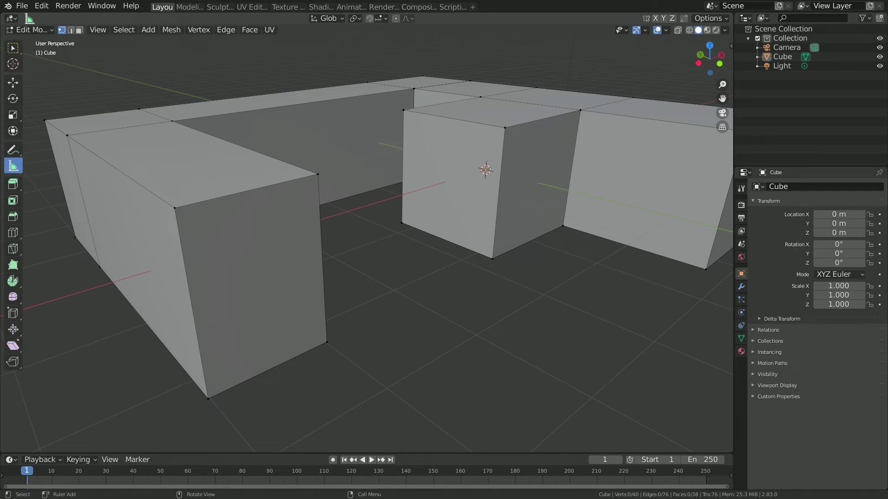
Add rulers across the front block (1.443 m), cube top edge (2 m) and right block (1.85531 m).
drag(154, 243, 281, 210)
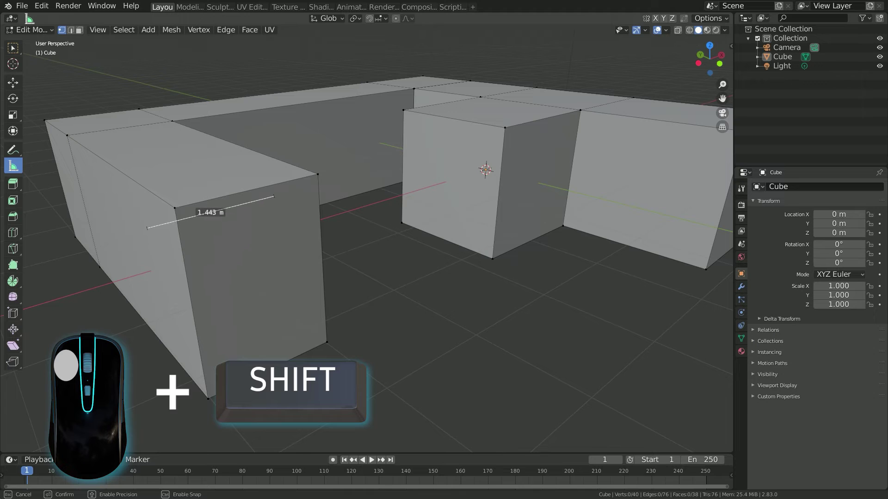
shift+drag(280, 211, 196, 363)
shift+drag(180, 276, 253, 260)
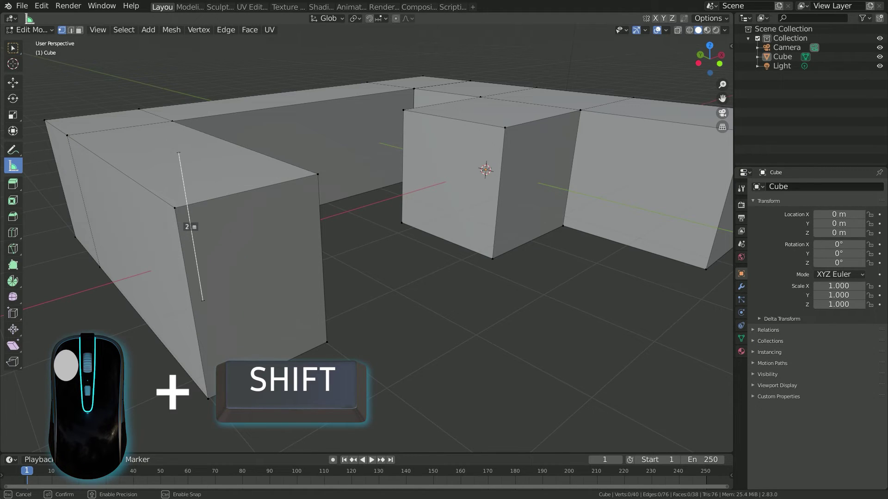
drag(469, 173, 597, 135)
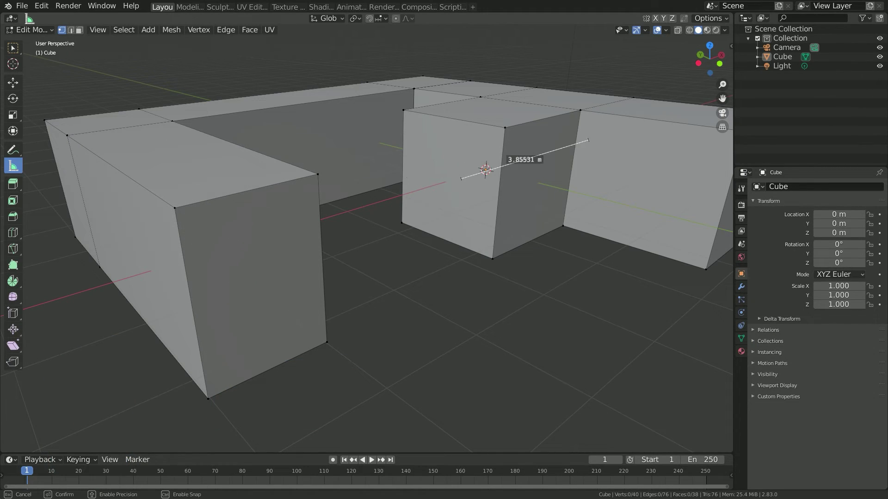
mouse_move(486, 169)
ctrl+mouse_down()
mouse_move(268, 118)
mouse_move(297, 146)
mouse_move(177, 165)
mouse_move(168, 233)
mouse_move(231, 271)
mouse_move(189, 189)
mouse_move(191, 218)
mouse_move(148, 277)
mouse_move(217, 267)
mouse_move(238, 243)
mouse_move(208, 188)
mouse_move(275, 260)
mouse_move(244, 238)
mouse_move(217, 237)
mouse_move(182, 263)
mouse_move(195, 224)
mouse_move(223, 261)
ctrl+mouse_up()
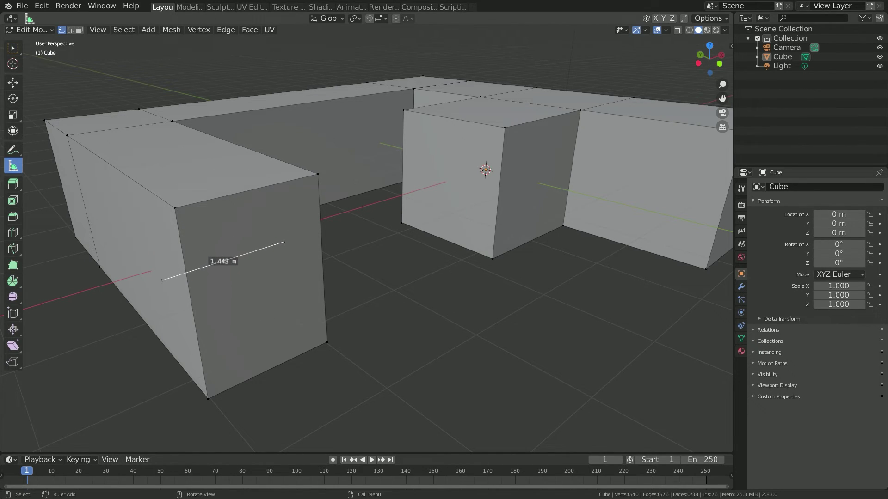
ctrl+click(266, 190)
ctrl+drag(403, 110, 505, 127)
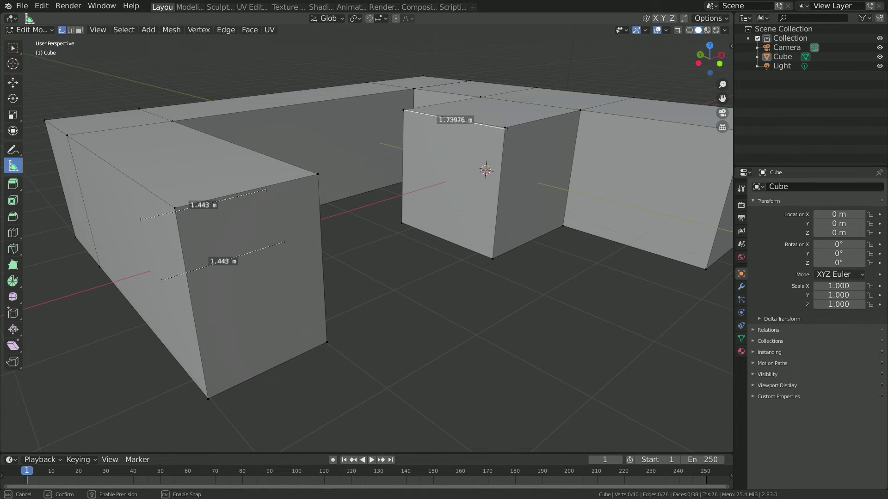
ctrl+click(428, 187)
drag(605, 212, 654, 188)
Toggle between Select Box, Extrude Region and Measure tools to hide and reshow the rulers.
click(13, 47)
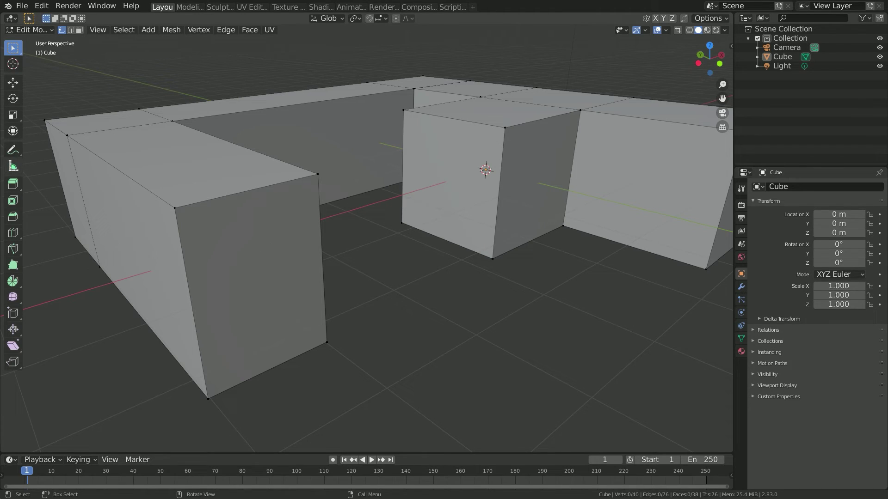
click(13, 166)
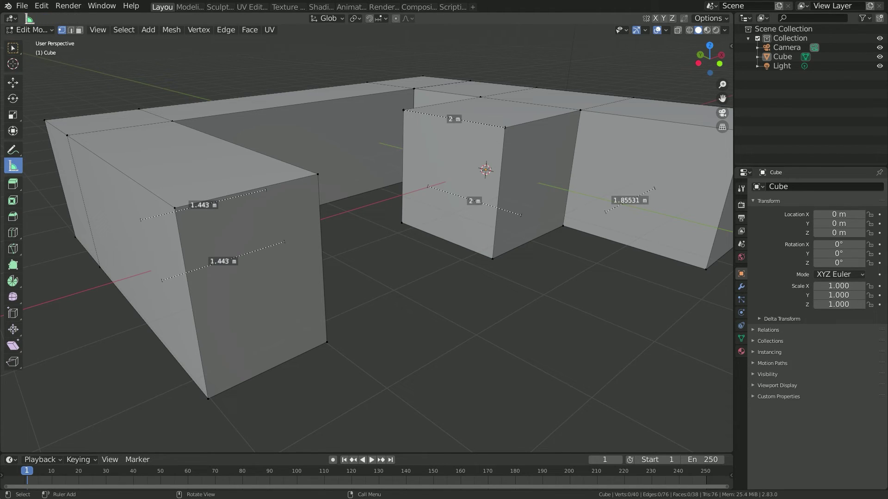
click(13, 48)
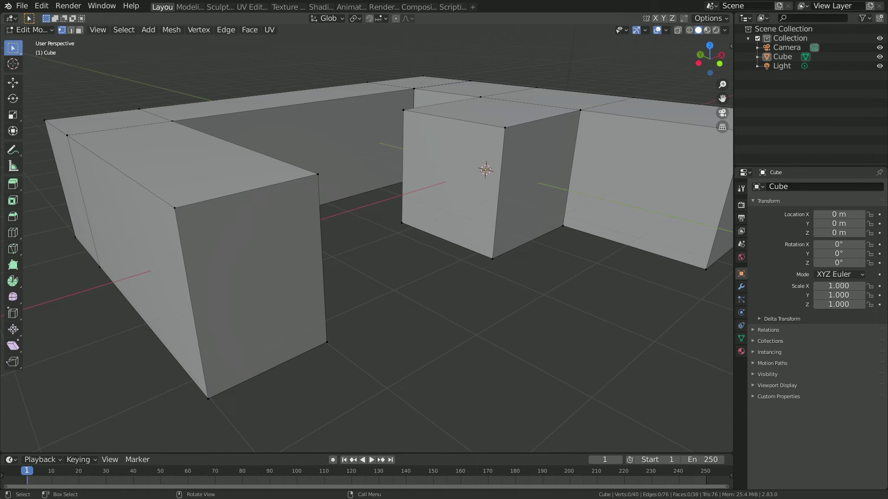
click(13, 166)
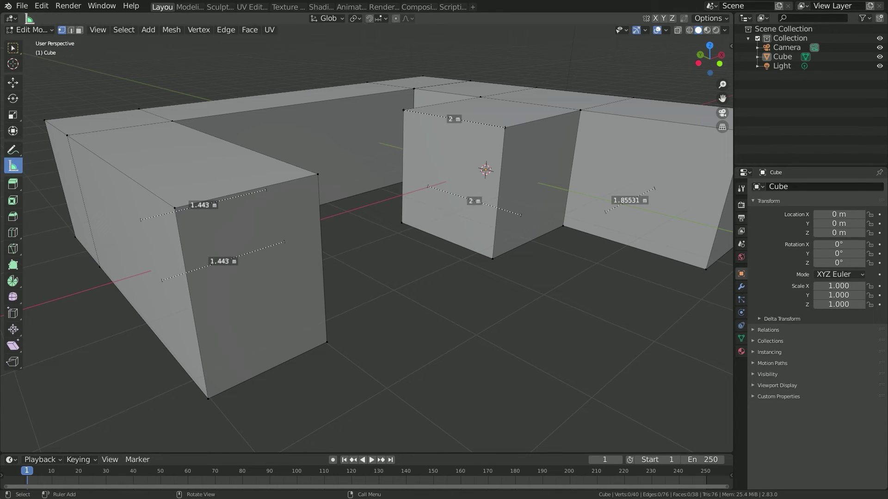
click(13, 185)
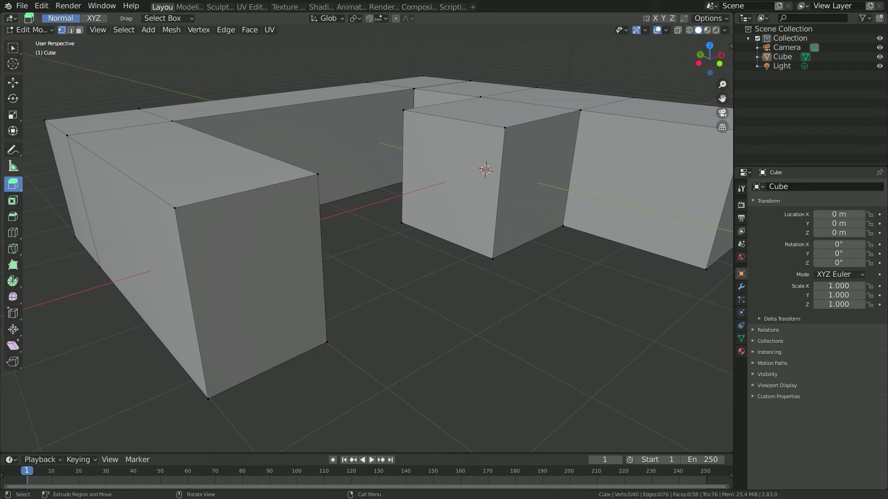
click(13, 166)
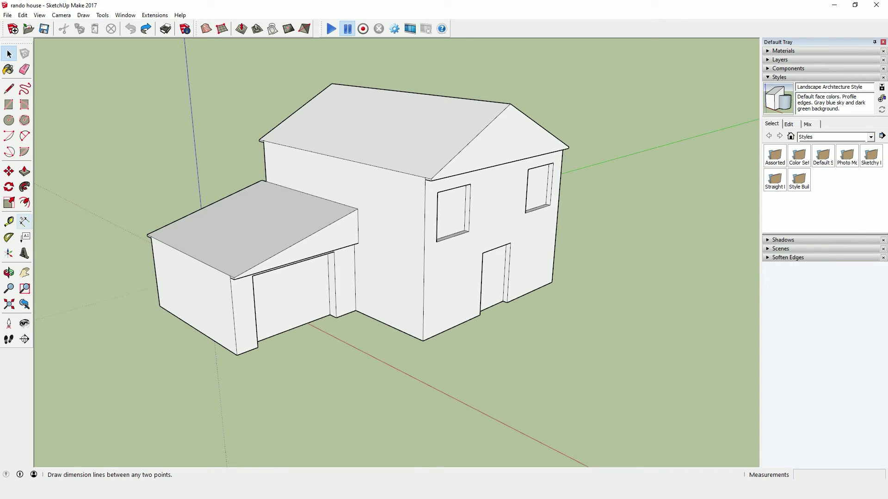
Add base dimensions of 23' 4 15/16" along the house and 15' 6 1/8" along the garage.
click(24, 221)
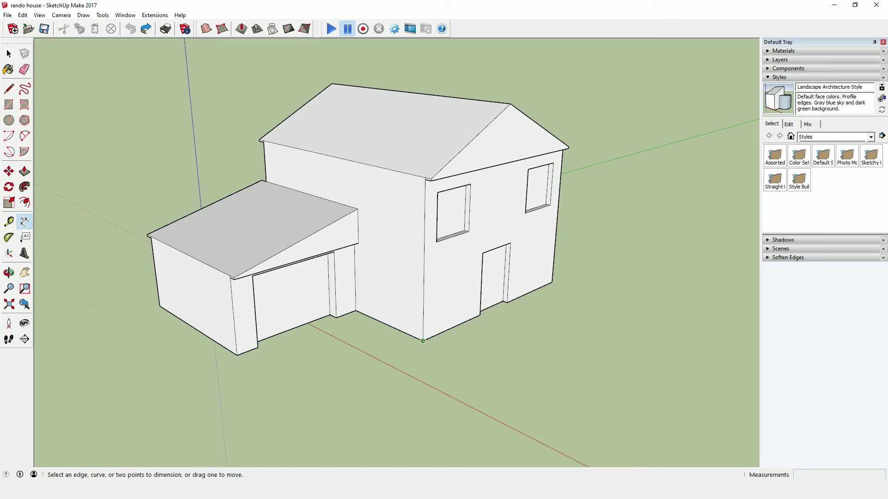
click(423, 341)
click(552, 282)
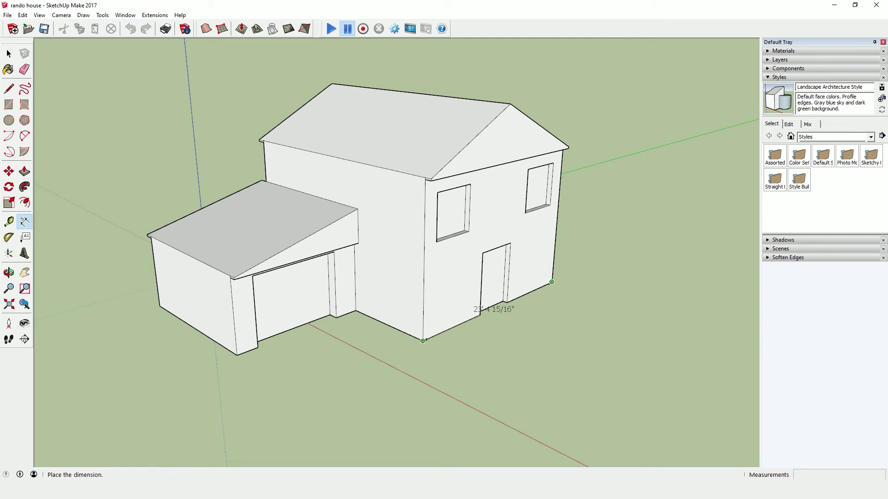
click(546, 334)
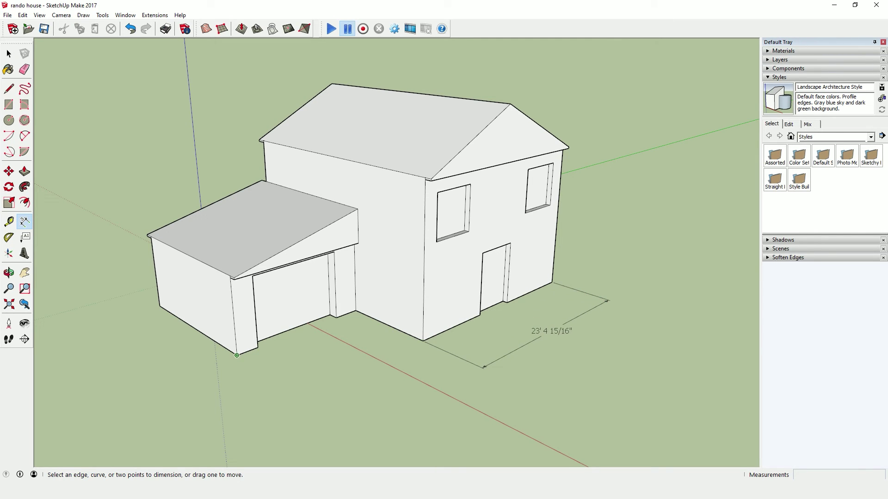
click(237, 355)
click(355, 310)
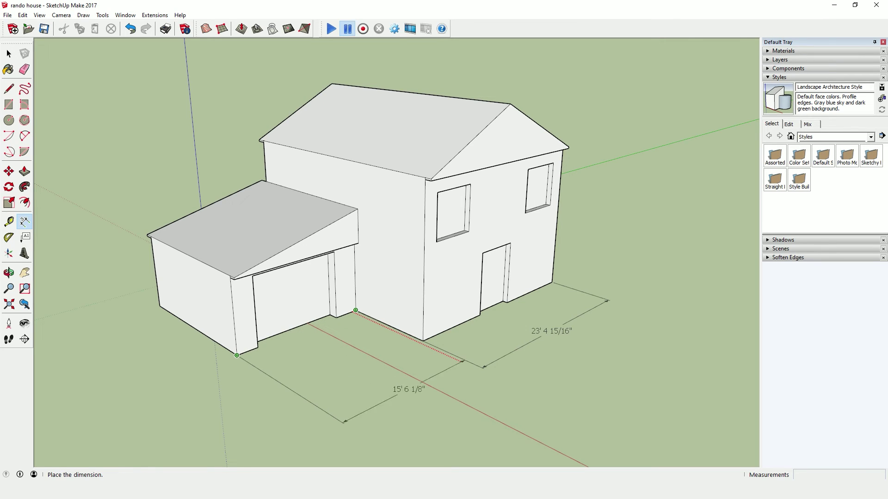
click(422, 400)
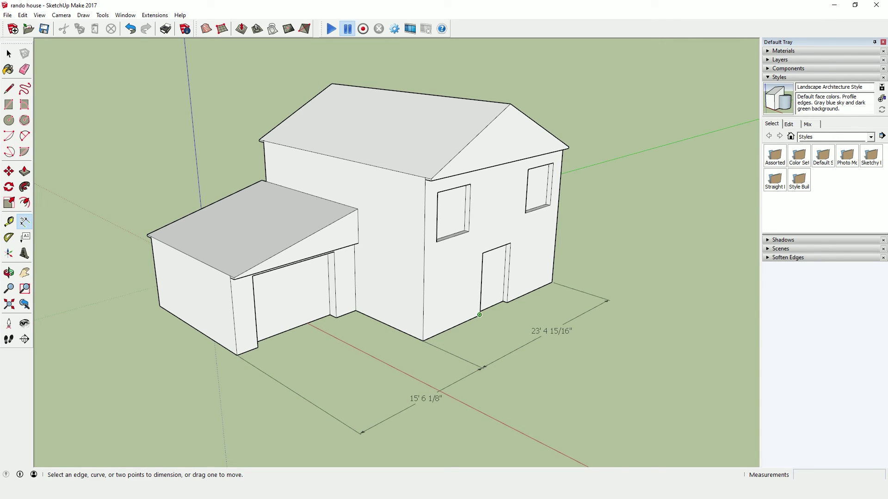
Add dimensions of 4' 11 11/16" at the door and 10' 2 13/16" at the garage door.
click(480, 315)
click(507, 303)
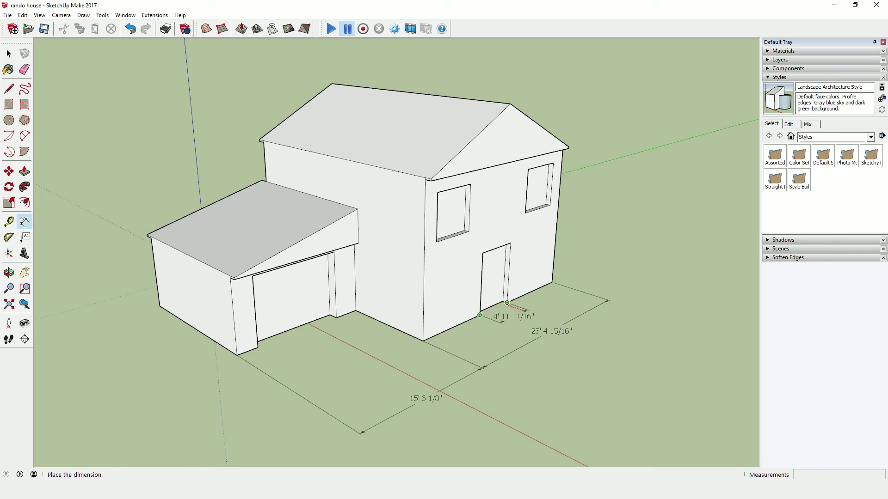
click(521, 319)
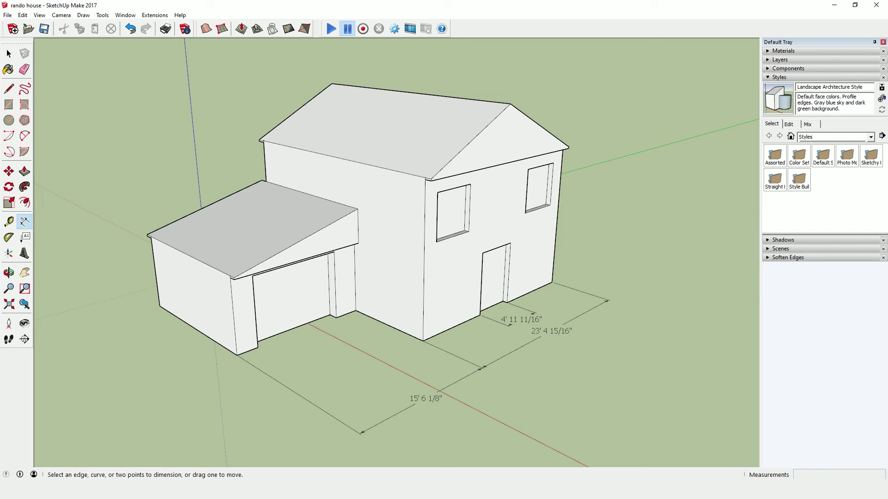
click(257, 347)
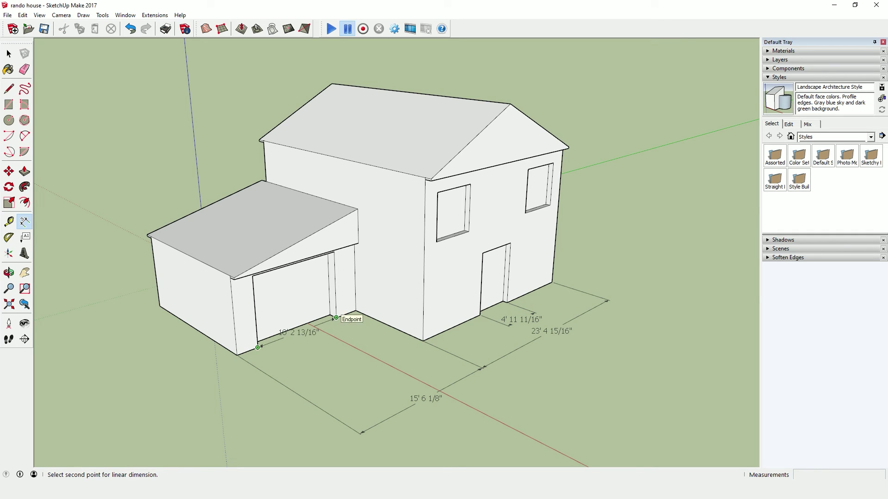
click(336, 318)
click(370, 360)
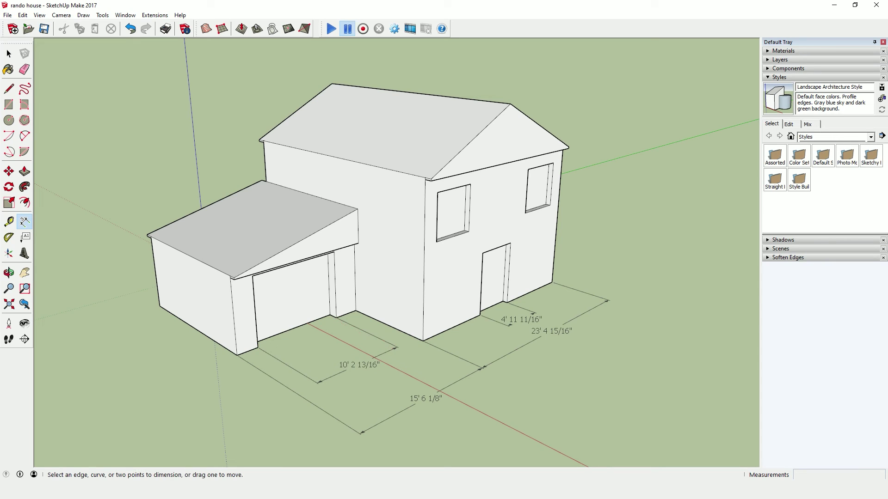
click(9, 53)
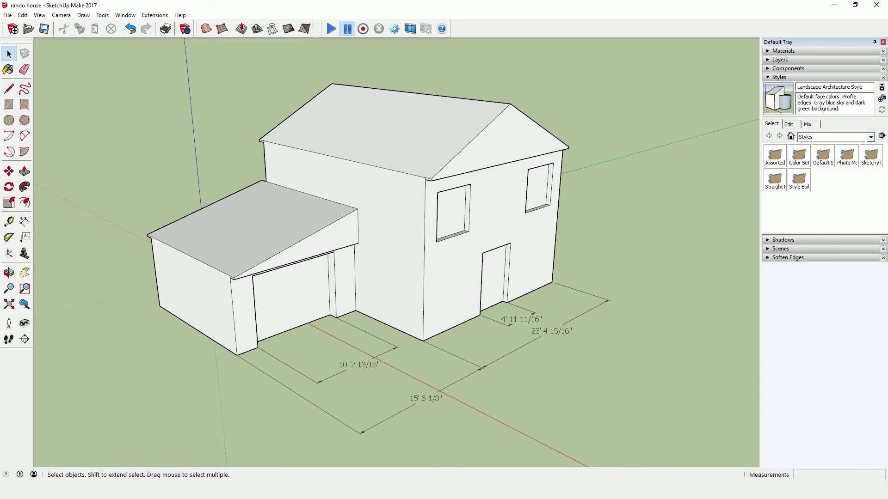
Move the narrow strip beside the garage door along the green axis.
click(331, 285)
key(m)
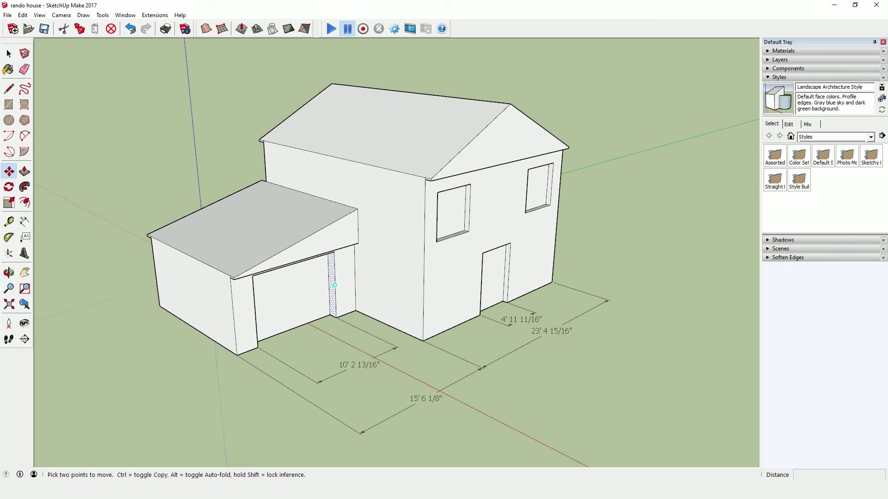
click(331, 285)
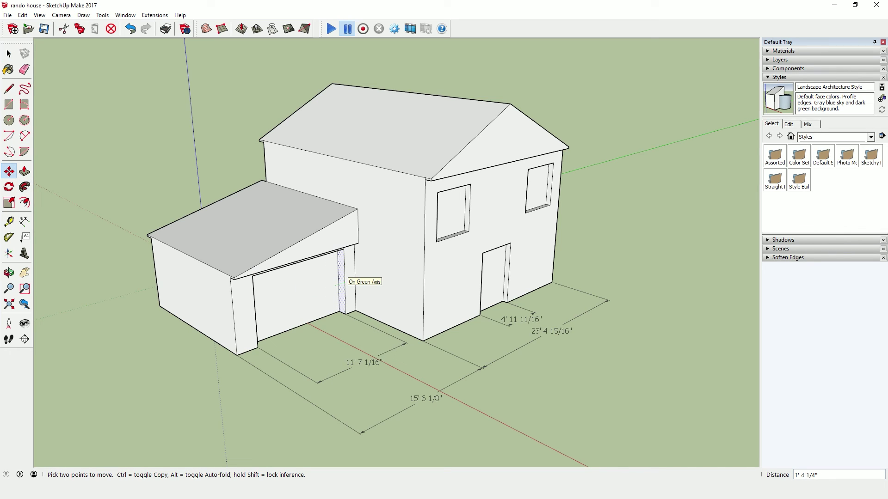
mouse_move(337, 283)
middle_down()
mouse_move(240, 259)
mouse_move(272, 243)
middle_up()
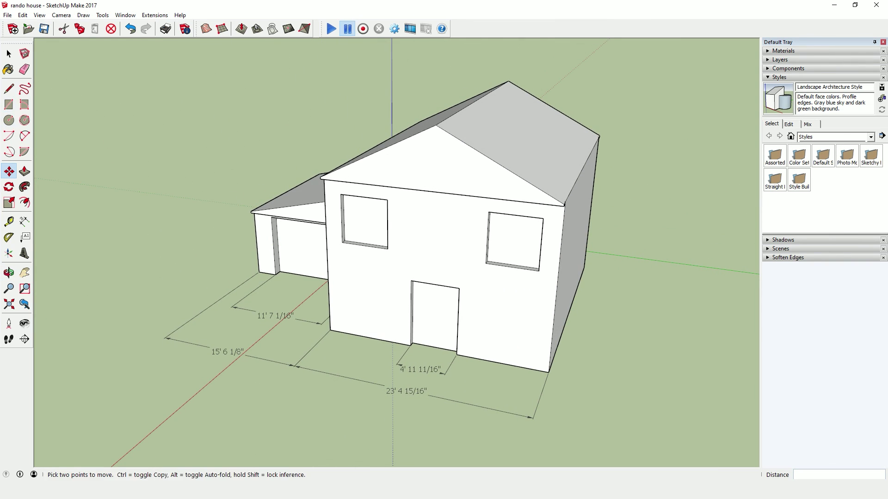
key(space)
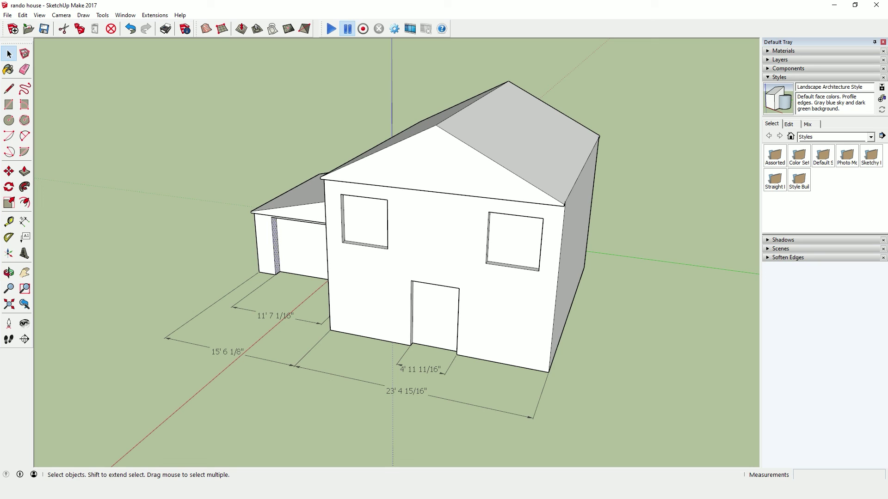
Shift the strip again so the garage dimension reads 12' 10 1/8".
key(m)
click(274, 246)
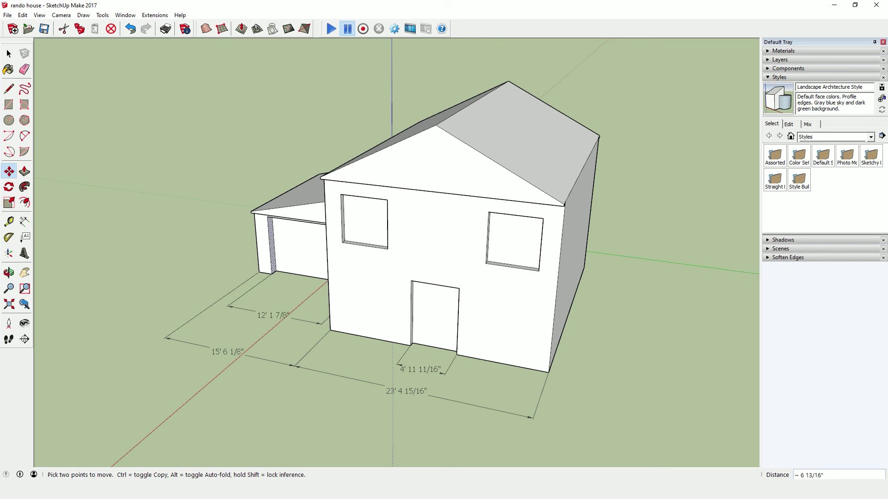
click(267, 245)
mouse_move(370, 231)
middle_down()
mouse_move(324, 222)
mouse_move(463, 259)
middle_up()
key(space)
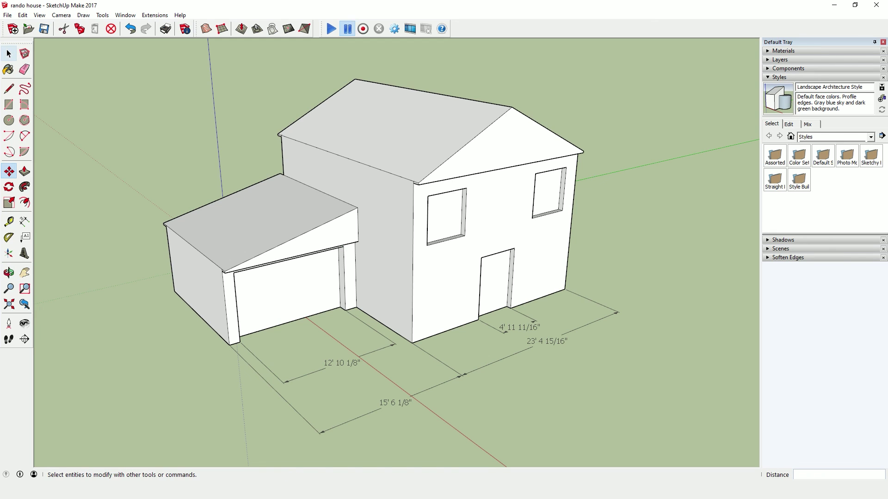